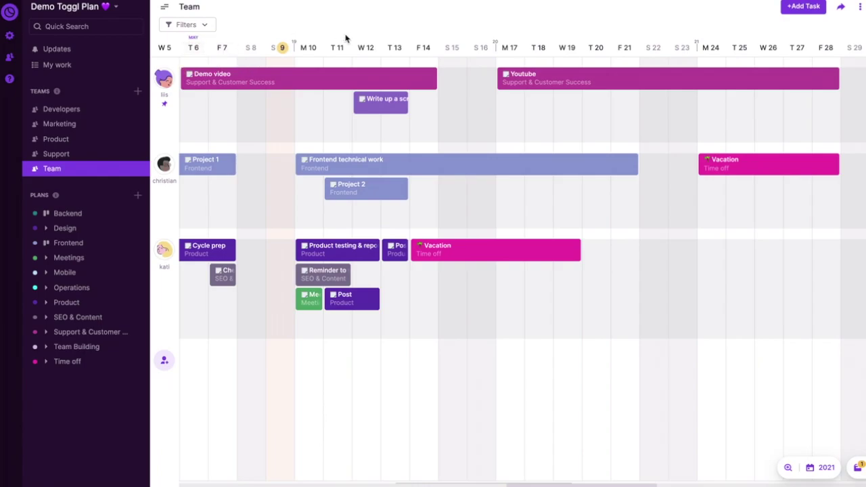
- Open the Team's member management and start an invitation by entering the new person's name
{"action": "mouse_move", "coordinate": [382, 167]}
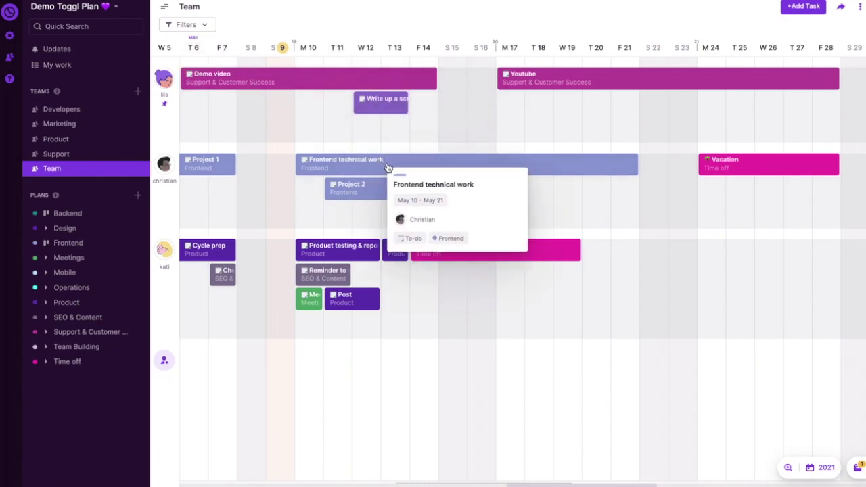
{"action": "scroll", "coordinate": [487, 115], "scroll_direction": "left", "scroll_amount": 3}
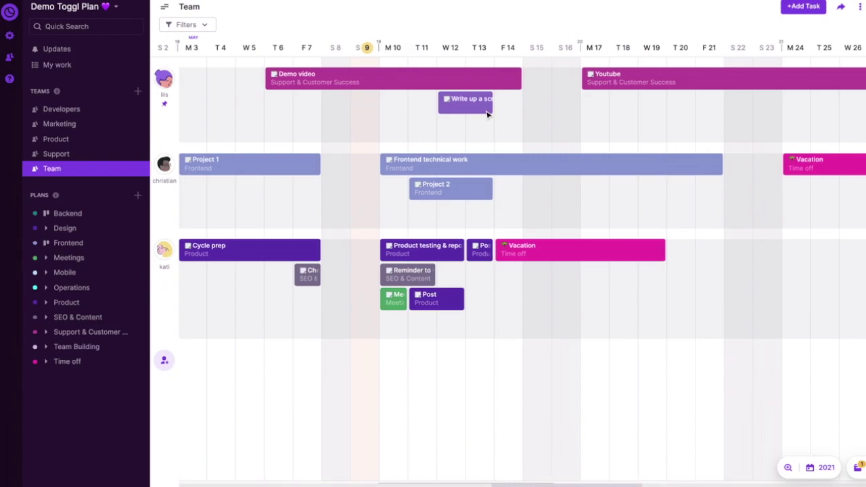
{"action": "scroll", "coordinate": [488, 115], "scroll_direction": "right", "scroll_amount": 4}
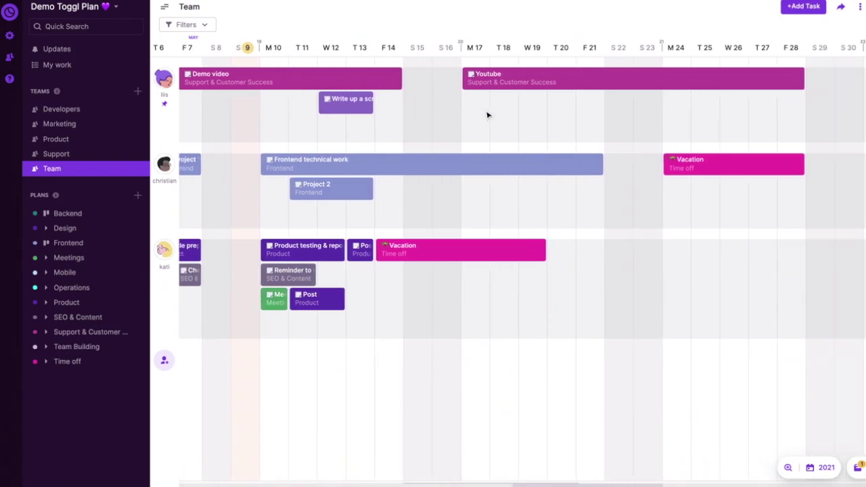
{"action": "scroll", "coordinate": [483, 121], "scroll_direction": "left", "scroll_amount": 3}
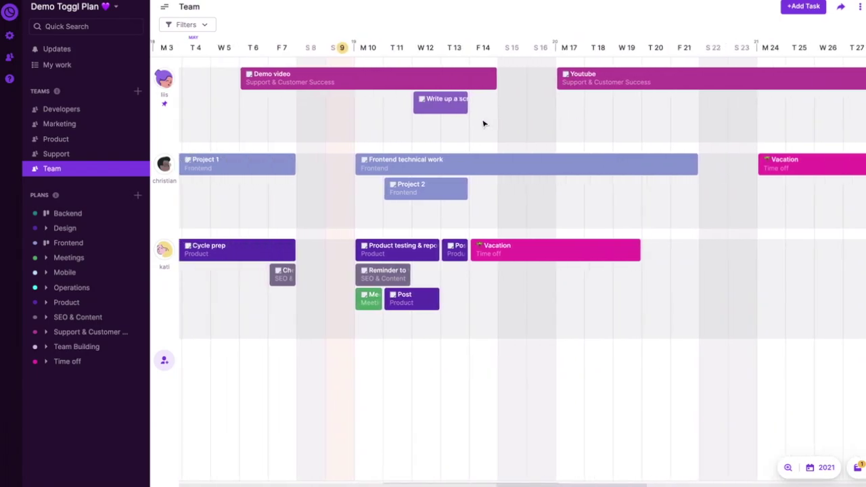
{"action": "scroll", "coordinate": [483, 124], "scroll_direction": "right", "scroll_amount": 3}
{"action": "scroll", "coordinate": [483, 124], "scroll_direction": "left", "scroll_amount": 4}
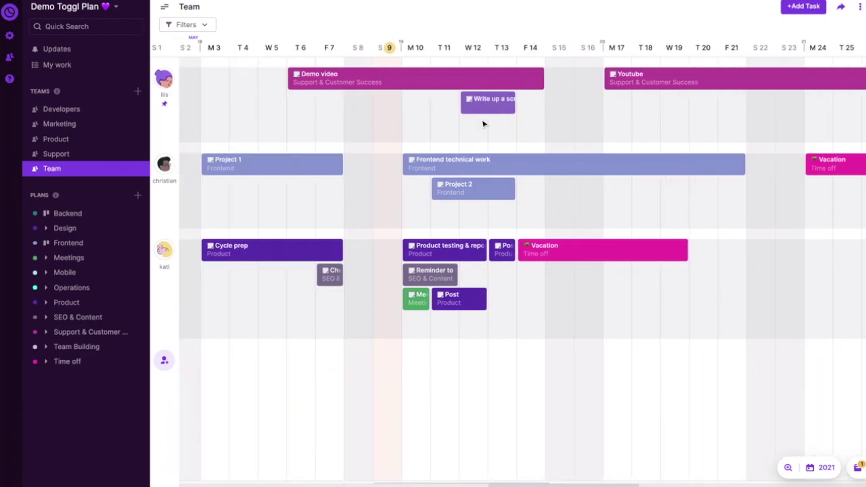
{"action": "scroll", "coordinate": [483, 124], "scroll_direction": "right", "scroll_amount": 2}
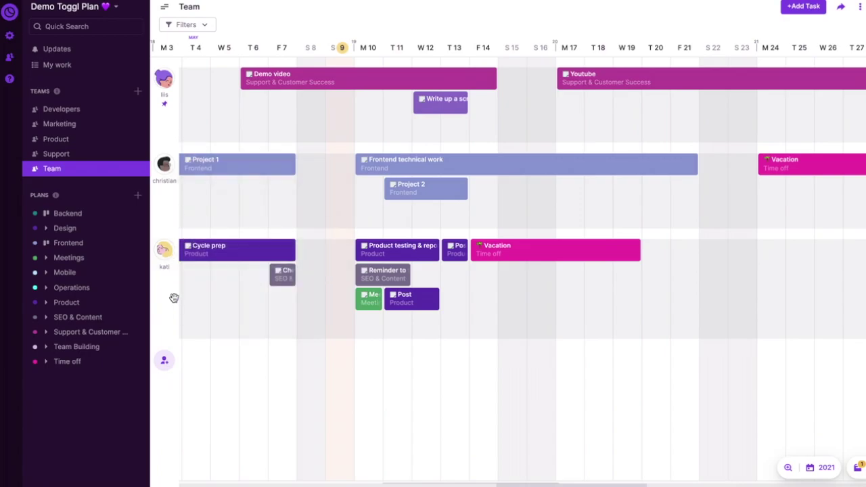
{"action": "left_click", "coordinate": [165, 364]}
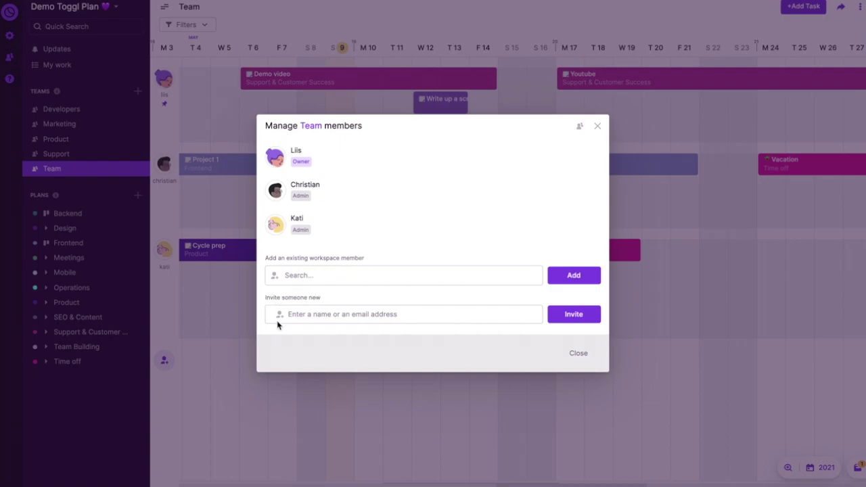
{"action": "left_click", "coordinate": [298, 315]}
{"action": "type", "text": "j"}
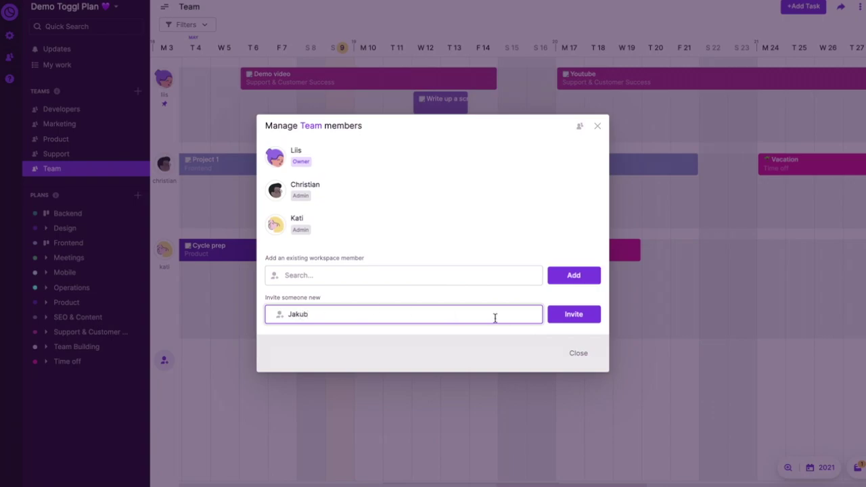
{"action": "left_click", "coordinate": [574, 314]}
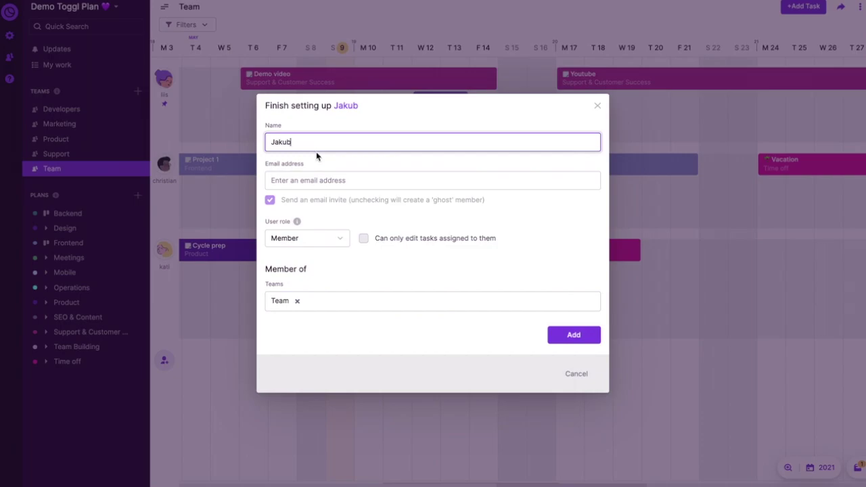
- Fill in the new person's e-mail, add them as a Member, and confirm adding the user
{"action": "left_click", "coordinate": [369, 180]}
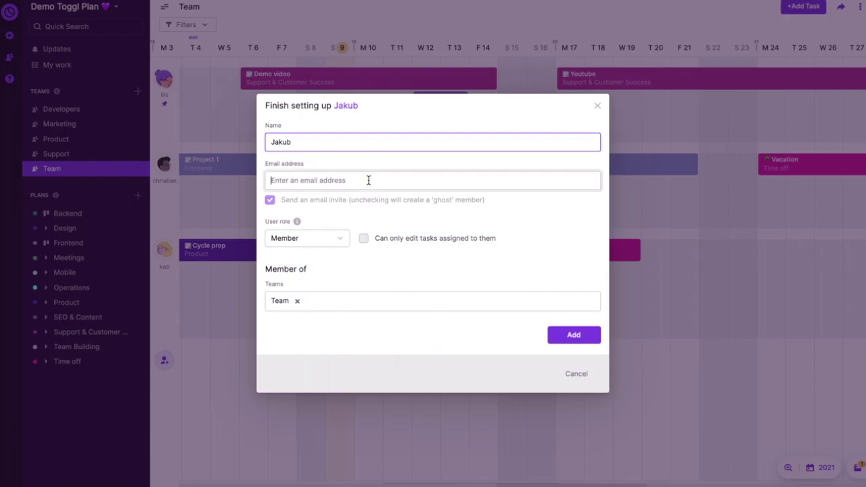
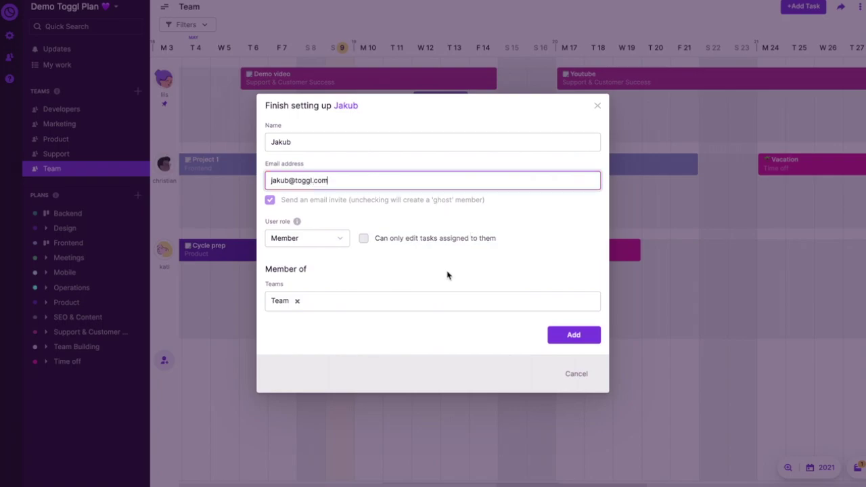
{"action": "left_click", "coordinate": [559, 341]}
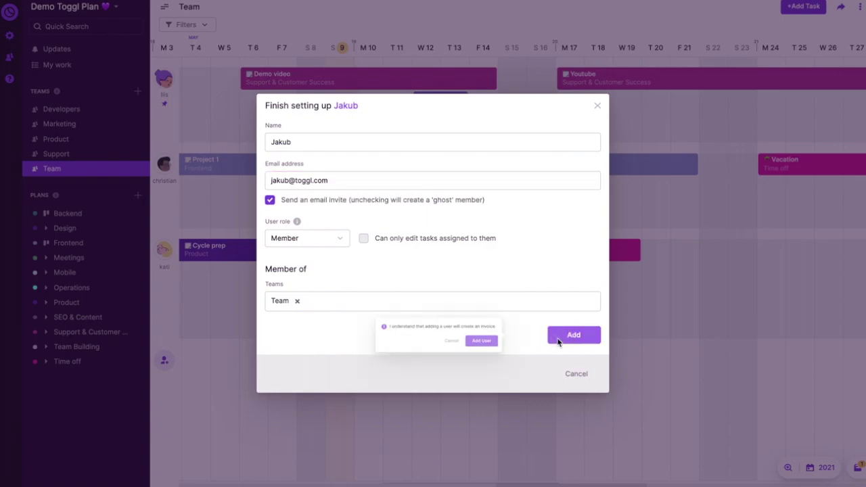
{"action": "left_click", "coordinate": [507, 345]}
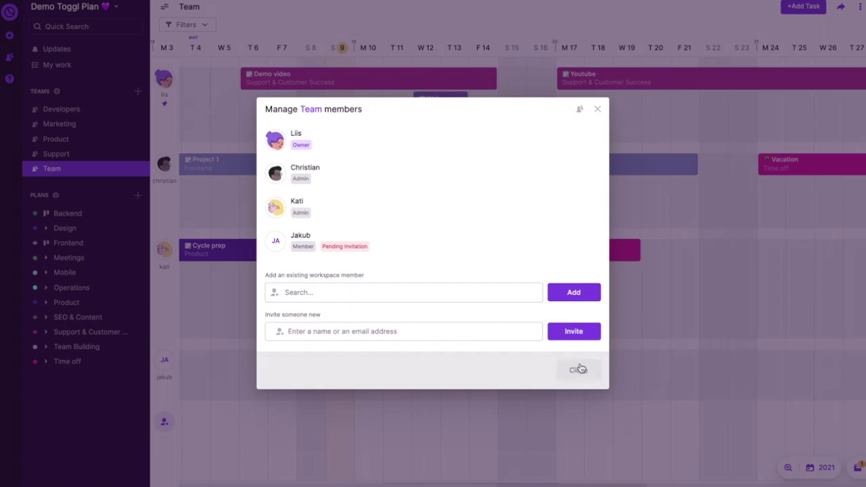
{"action": "left_click", "coordinate": [580, 369]}
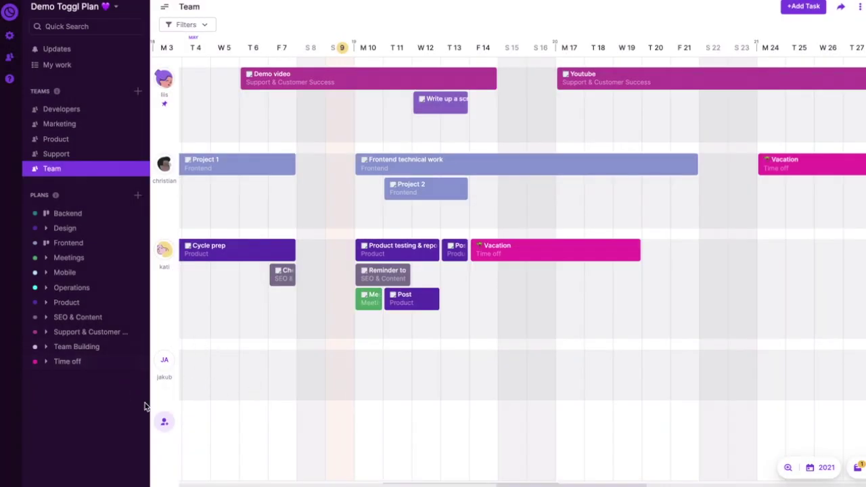
- Create a 'Welcome' task on May 10 in the new member's timeline row
{"action": "left_click", "coordinate": [365, 363]}
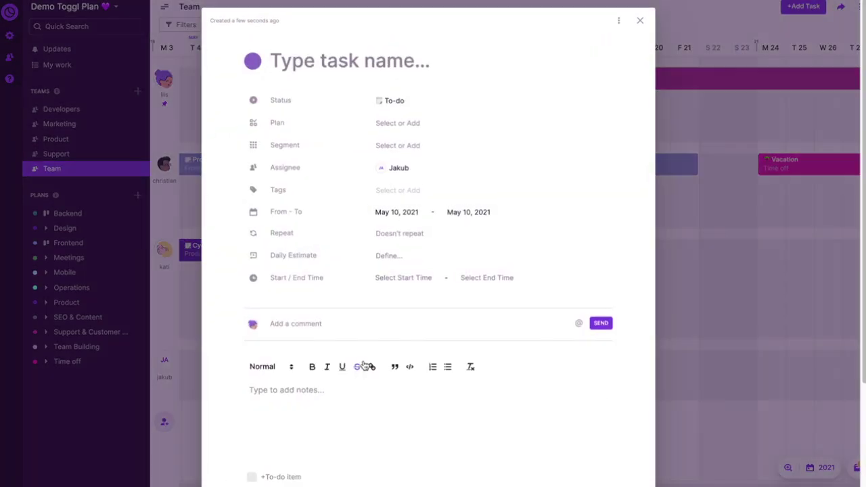
{"action": "type", "text": "Welcome"}
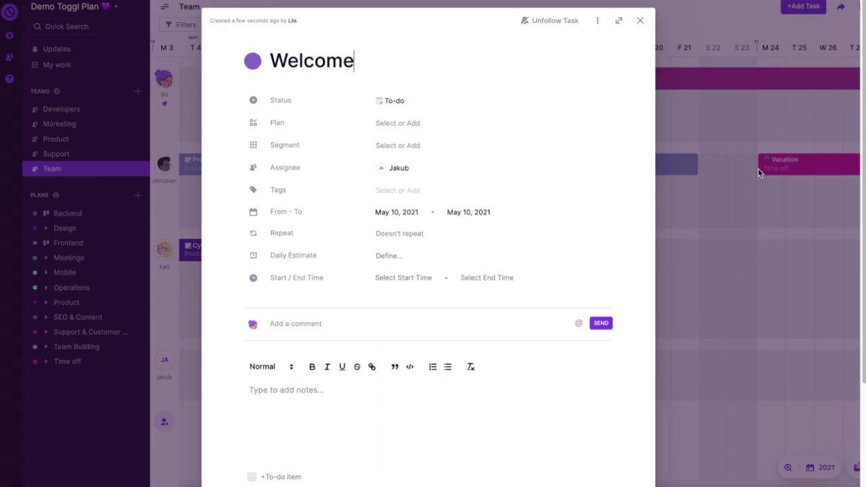
{"action": "left_click", "coordinate": [767, 264]}
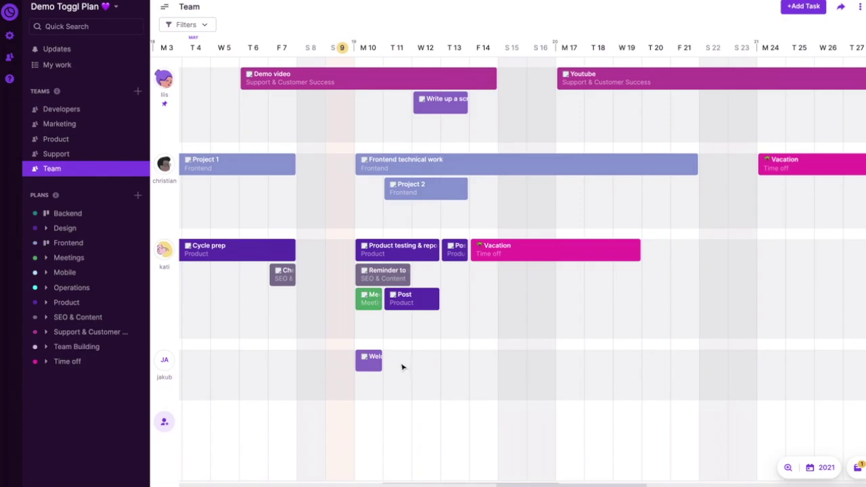
- Add a 'First task' bar spanning May 11 to May 14 on the new member's row
{"action": "left_click_drag", "start_coordinate": [401, 368], "coordinate": [485, 368]}
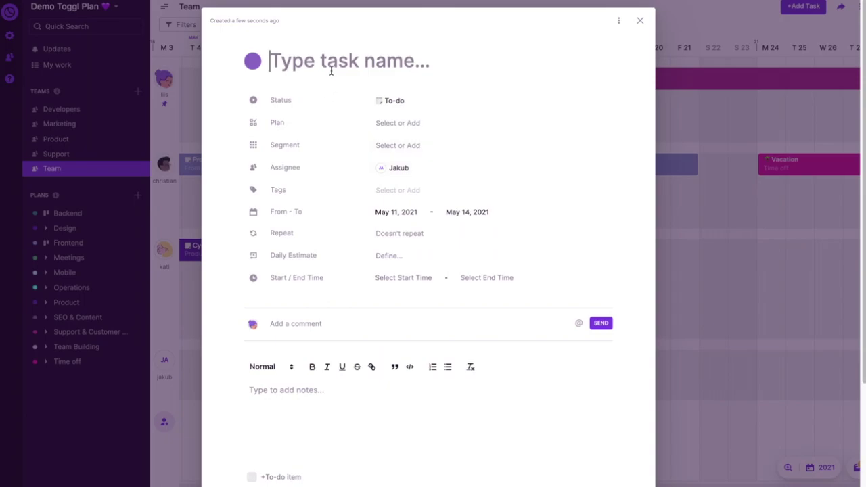
{"action": "type", "text": "F"}
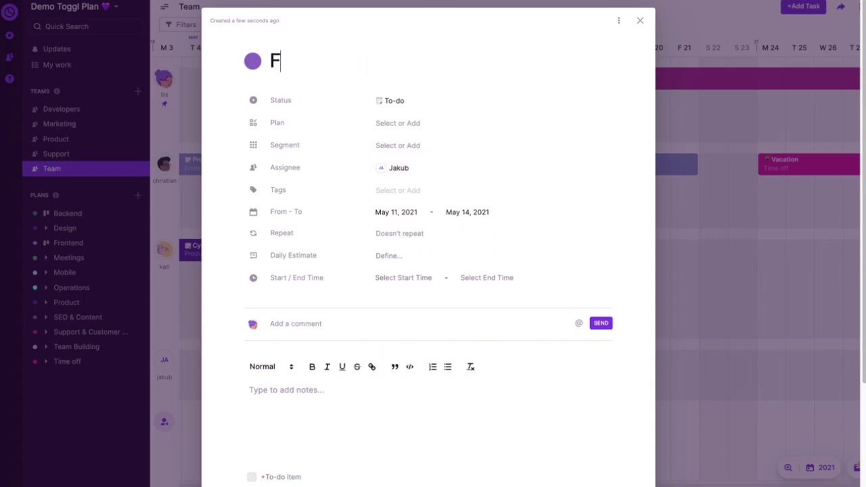
{"action": "type", "text": "irst task"}
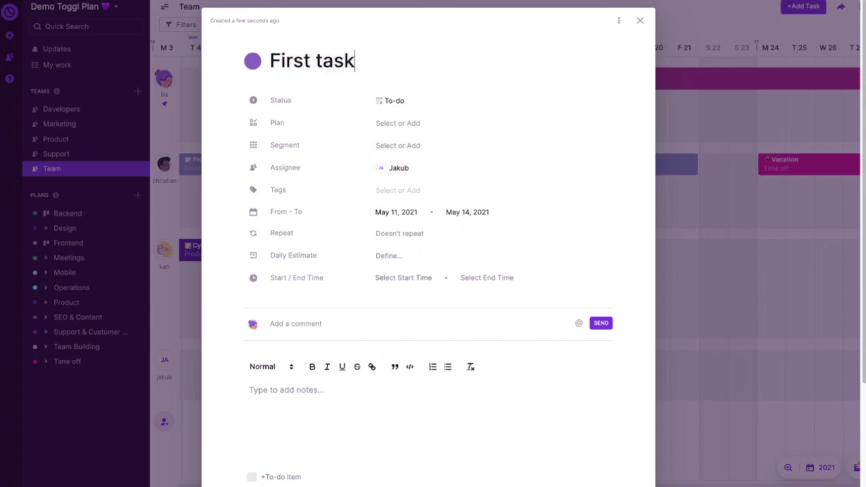
{"action": "left_click", "coordinate": [673, 250]}
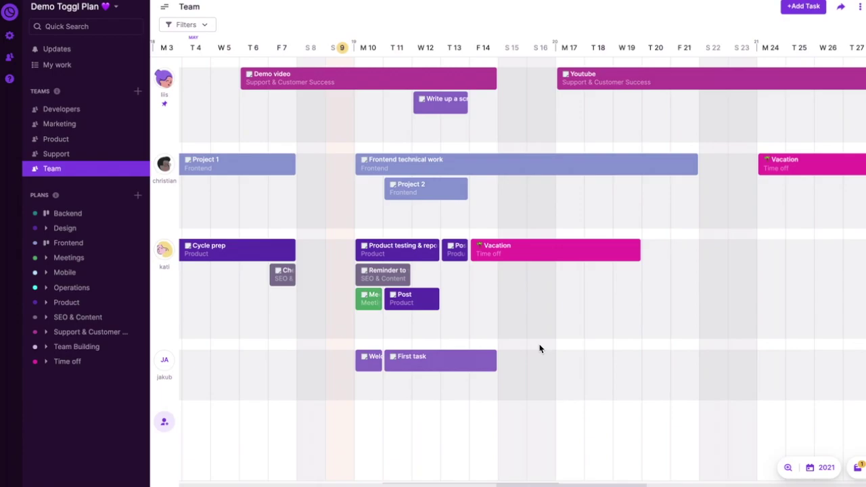
- Shift 'Write up a script' onto the new member's row and reschedule and resize First task
{"action": "mouse_move", "coordinate": [446, 366]}
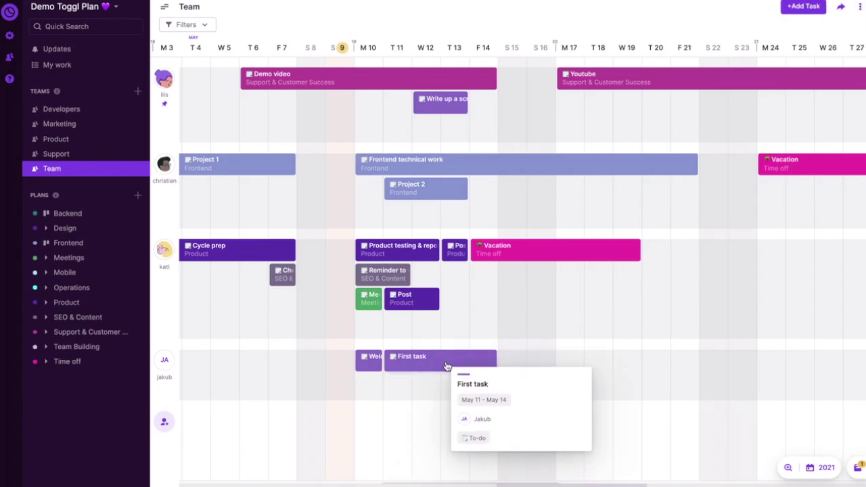
{"action": "left_click_drag", "start_coordinate": [457, 369], "coordinate": [577, 379]}
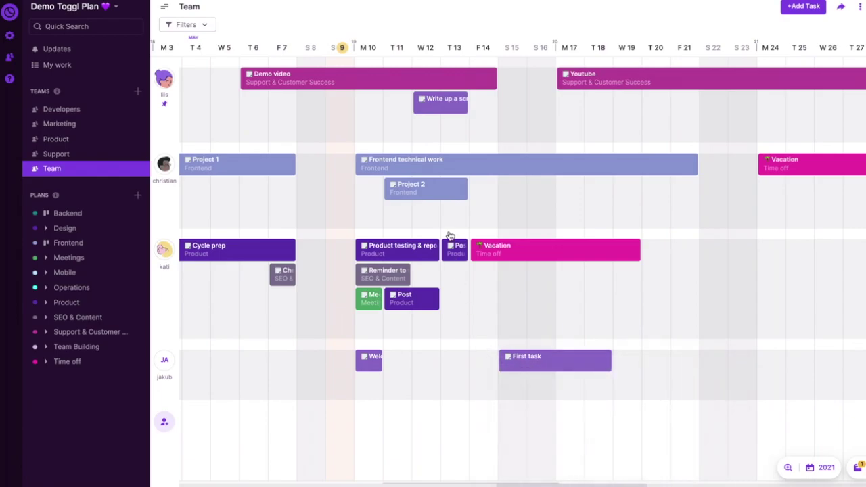
{"action": "left_click_drag", "start_coordinate": [457, 398], "coordinate": [460, 385]}
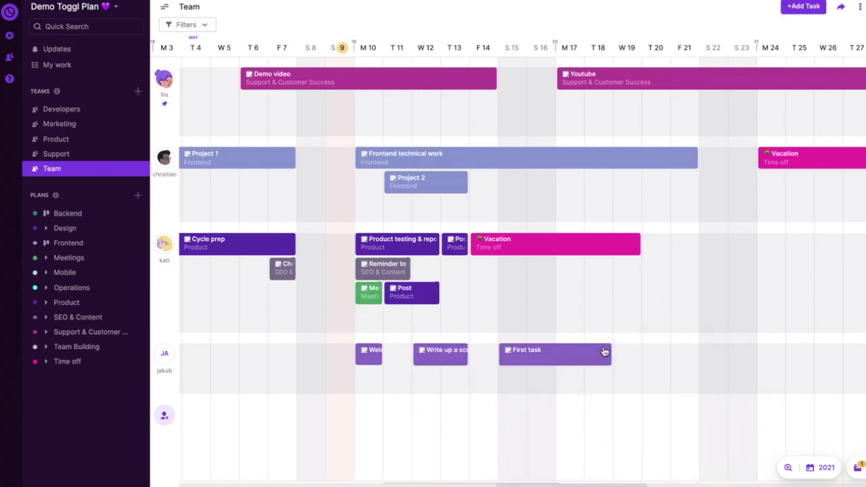
{"action": "left_click_drag", "start_coordinate": [607, 351], "coordinate": [698, 364]}
{"action": "left_click_drag", "start_coordinate": [631, 364], "coordinate": [451, 374]}
{"action": "mouse_move", "coordinate": [597, 359]}
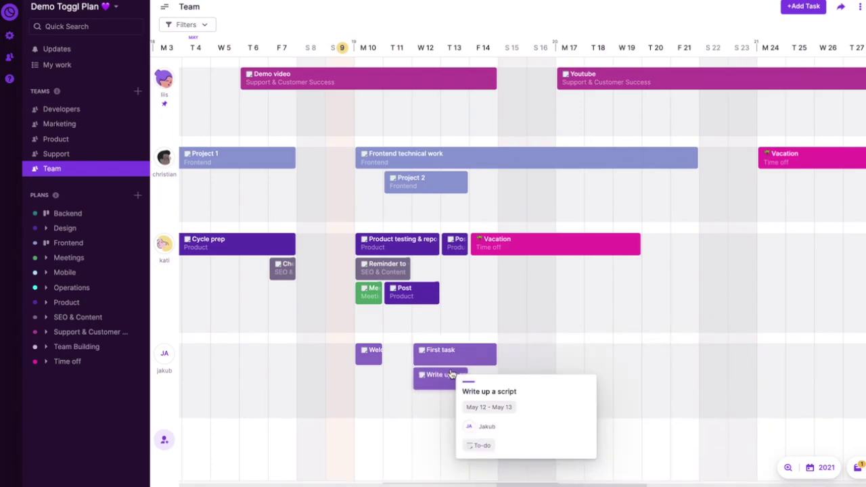
- Add the remaining teammates as assignees on the May 10 Meeting task so all four share it
{"action": "mouse_move", "coordinate": [360, 294]}
{"action": "left_click", "coordinate": [360, 294]}
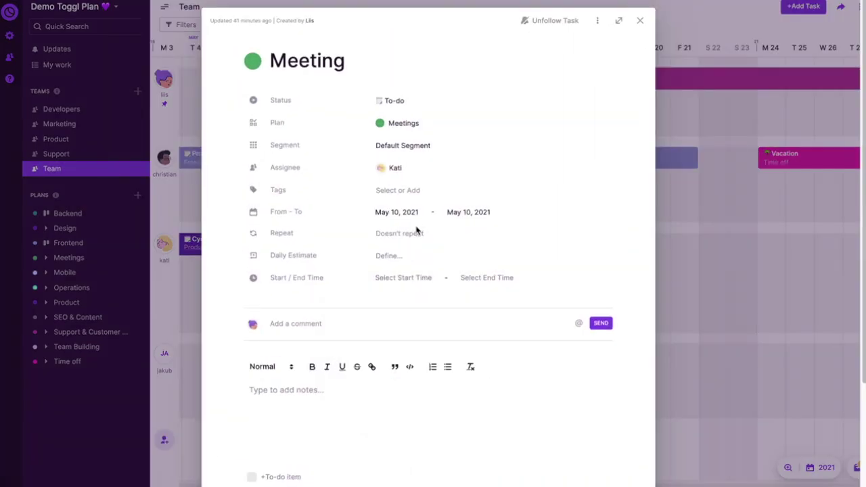
{"action": "left_click", "coordinate": [423, 171]}
{"action": "left_click", "coordinate": [419, 198]}
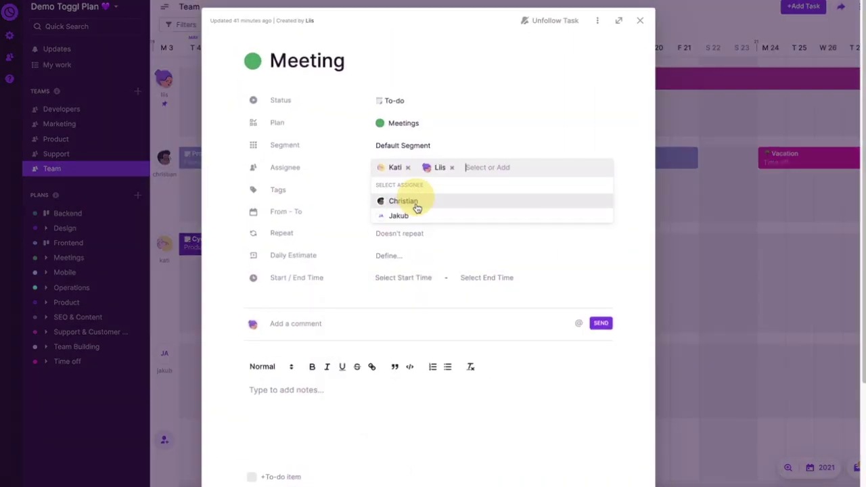
{"action": "left_click", "coordinate": [416, 203]}
{"action": "left_click", "coordinate": [406, 201]}
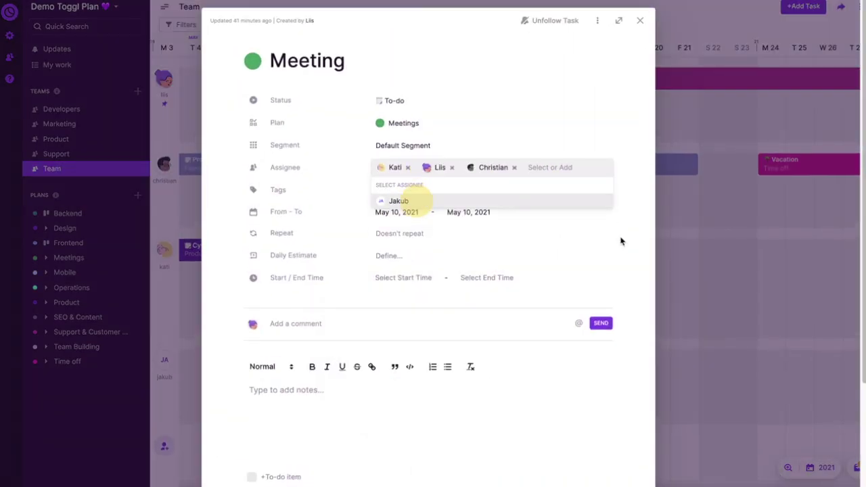
{"action": "left_click", "coordinate": [759, 293]}
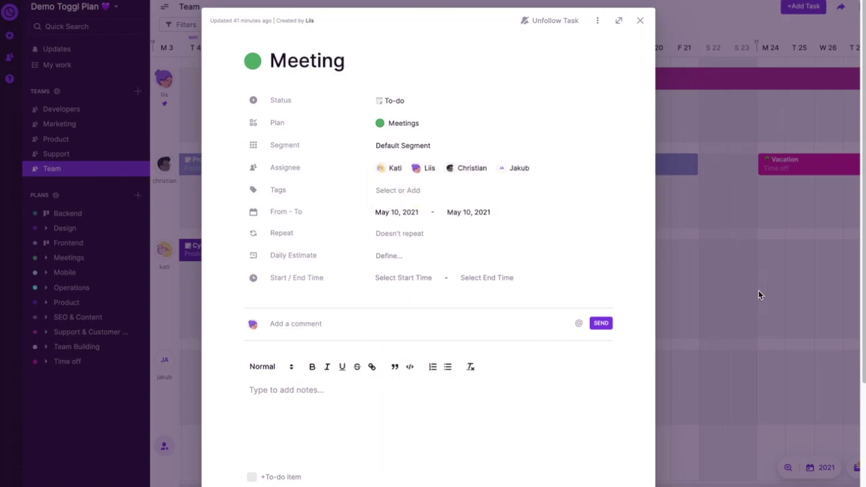
{"action": "left_click", "coordinate": [758, 292]}
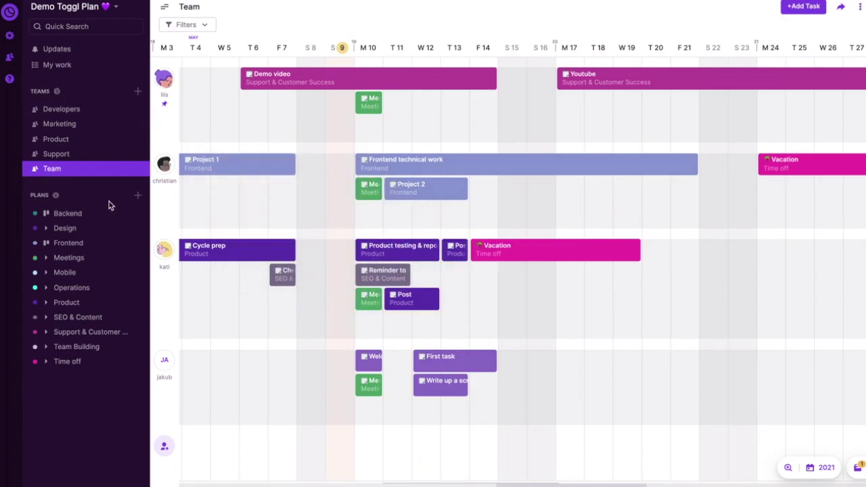
- Add a plan named 'Blog' in light blue, keeping both Boards and Timeline views on
{"action": "left_click", "coordinate": [137, 196]}
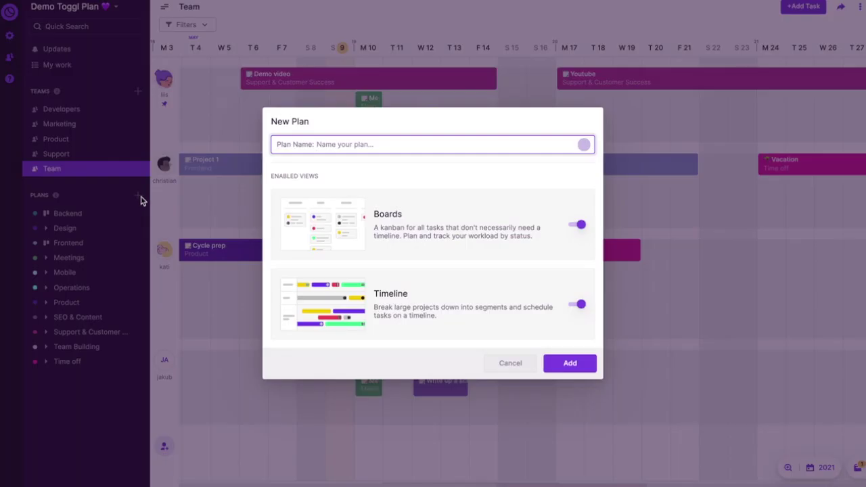
{"action": "type", "text": "Blog"}
{"action": "left_click", "coordinate": [584, 144]}
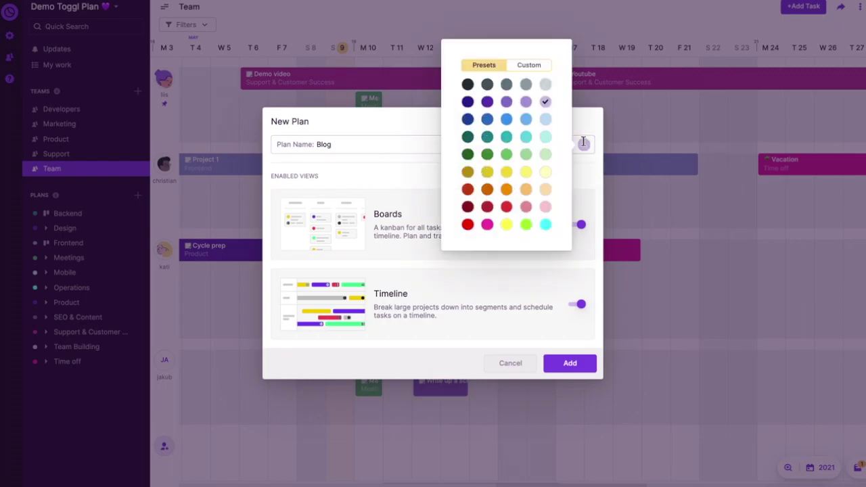
{"action": "left_click", "coordinate": [526, 119]}
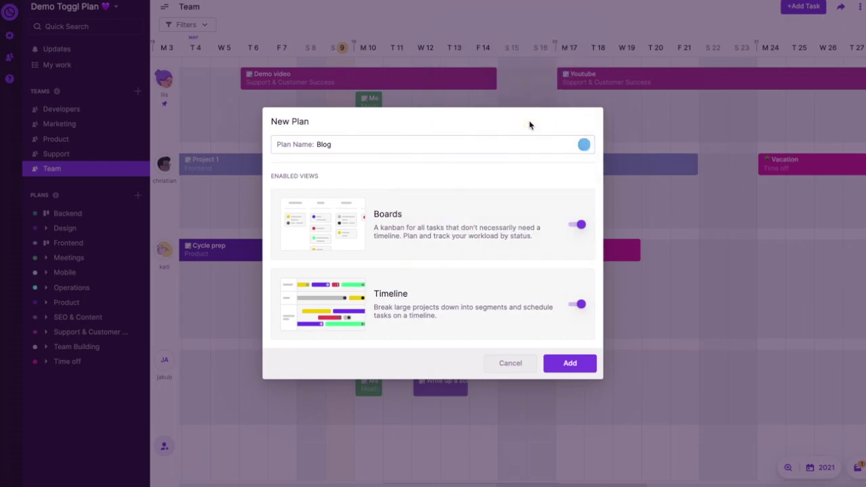
{"action": "left_click", "coordinate": [574, 226]}
{"action": "left_click", "coordinate": [579, 225]}
{"action": "left_click", "coordinate": [573, 306]}
{"action": "left_click", "coordinate": [576, 306]}
{"action": "left_click", "coordinate": [569, 370]}
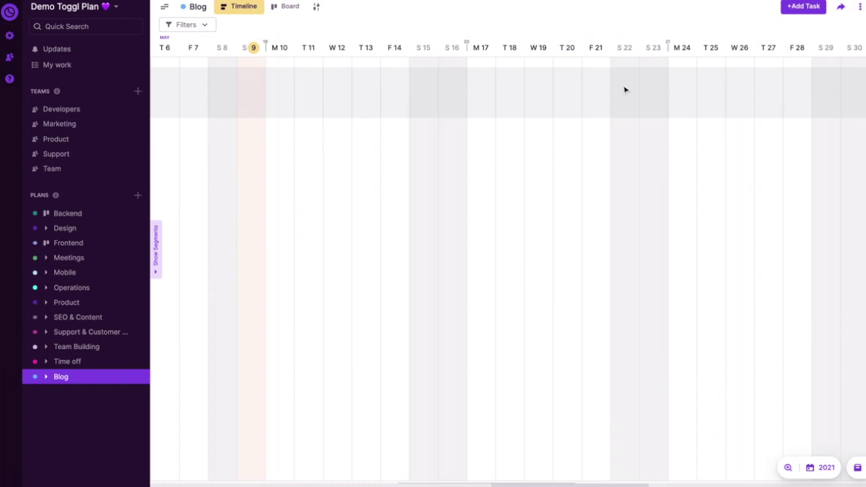
- Rename Default Segment to 'Posts' and add 'General' and 'Collaborations' segments
{"action": "left_click", "coordinate": [156, 240]}
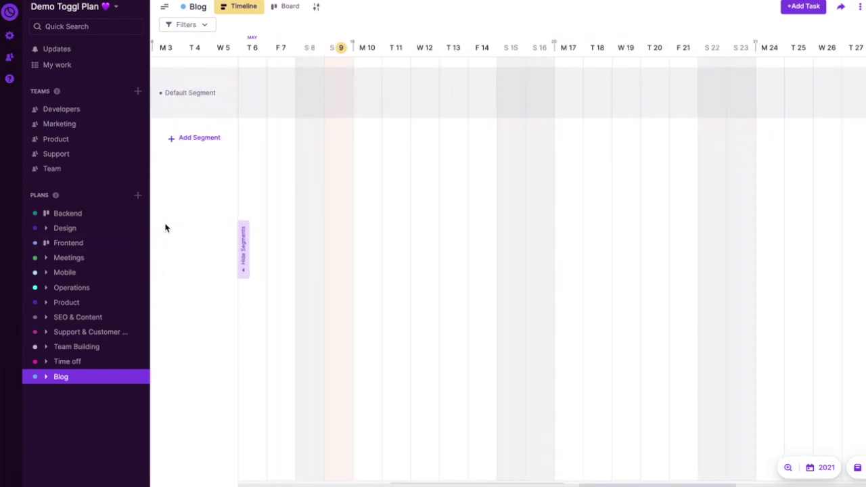
{"action": "left_click", "coordinate": [210, 98]}
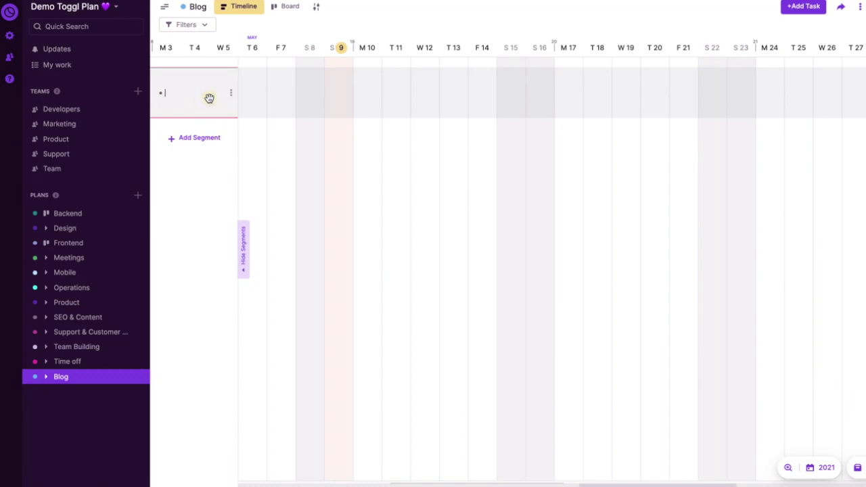
{"action": "type", "text": "Posts"}
{"action": "key", "text": "Return"}
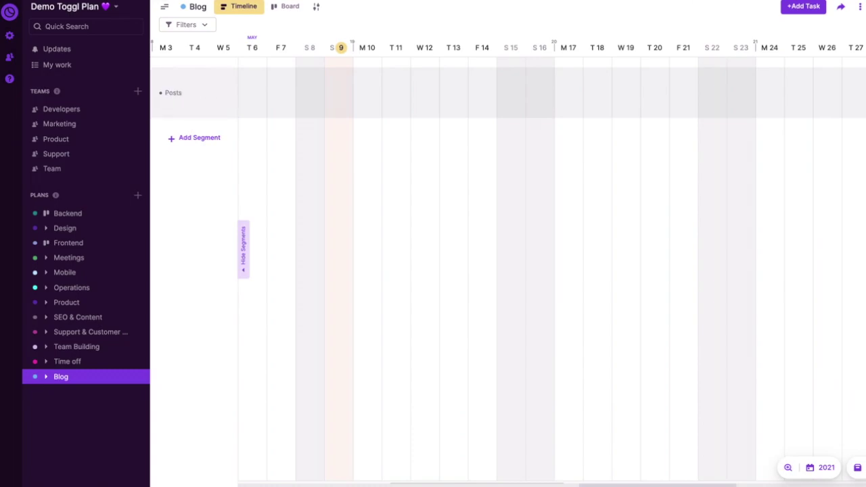
{"action": "left_click", "coordinate": [186, 139]}
{"action": "type", "text": "General"}
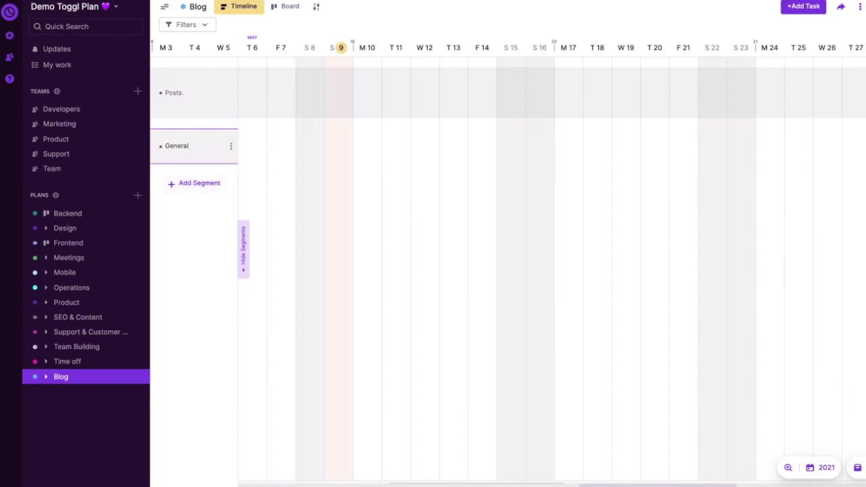
{"action": "key", "text": "Return"}
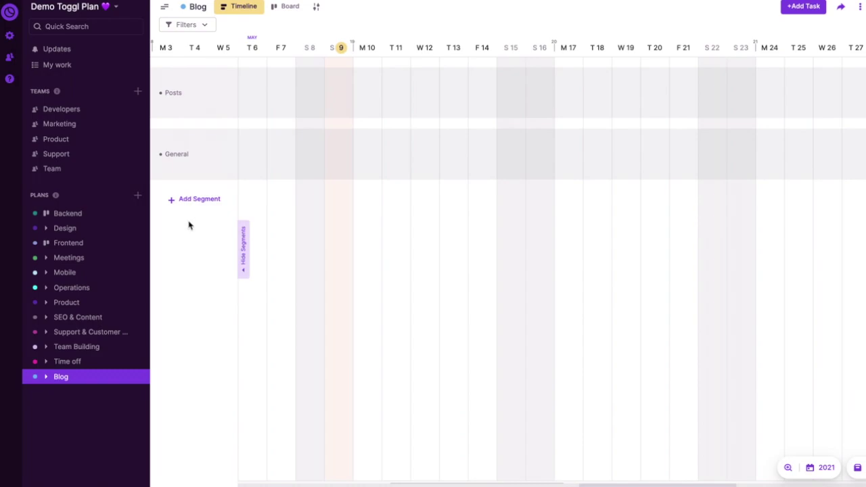
{"action": "left_click", "coordinate": [190, 210]}
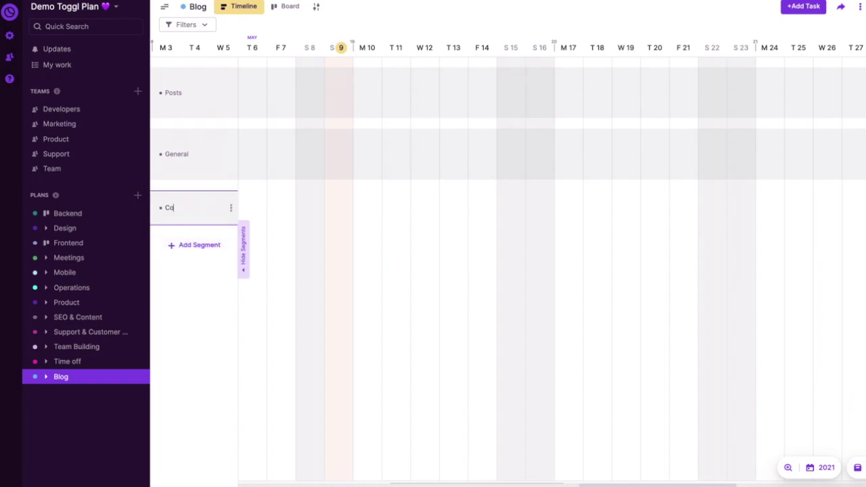
{"action": "type", "text": "Collaborations"}
{"action": "key", "text": "Return"}
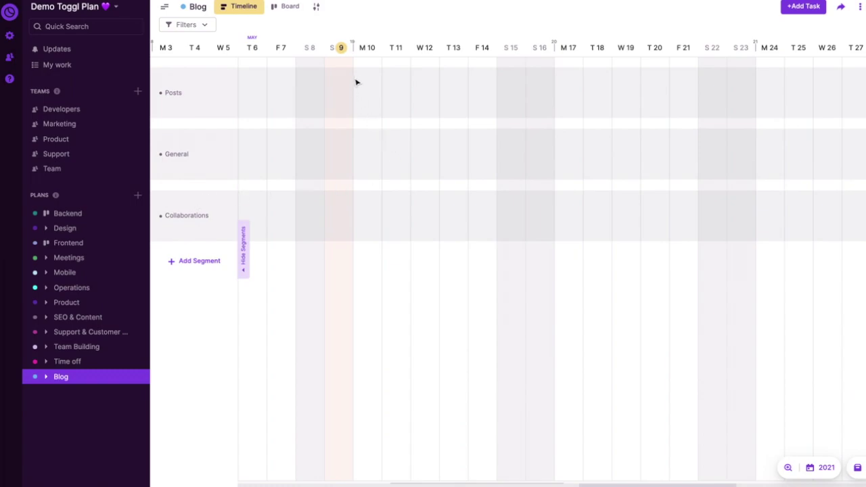
- Create an 'Intro post' task on May 12 in Posts, assigned to the new member
{"action": "left_click", "coordinate": [420, 83]}
{"action": "type", "text": "Intro post"}
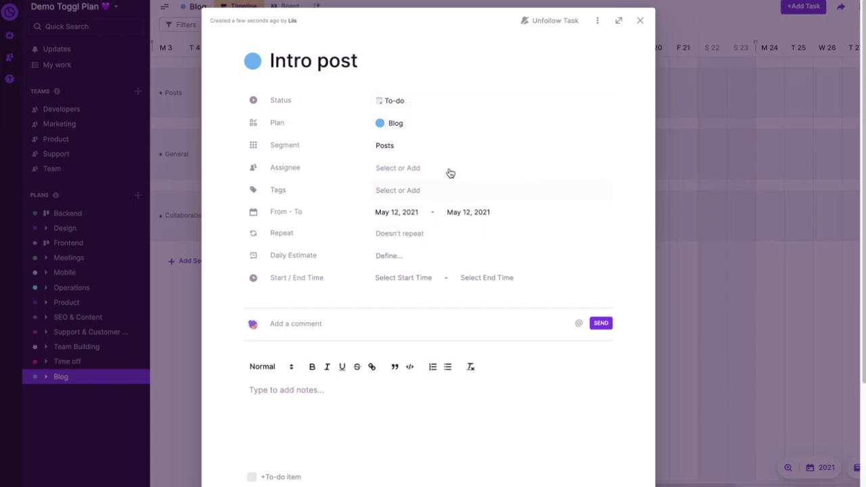
{"action": "left_click", "coordinate": [424, 168]}
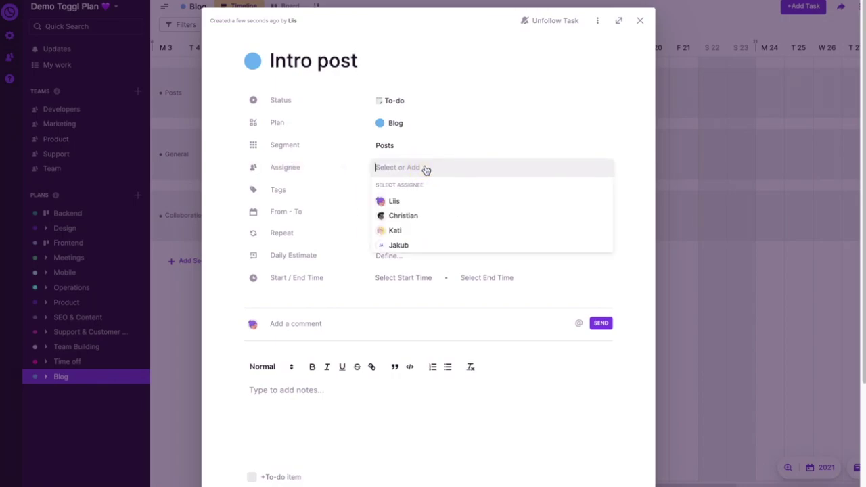
{"action": "left_click", "coordinate": [445, 245]}
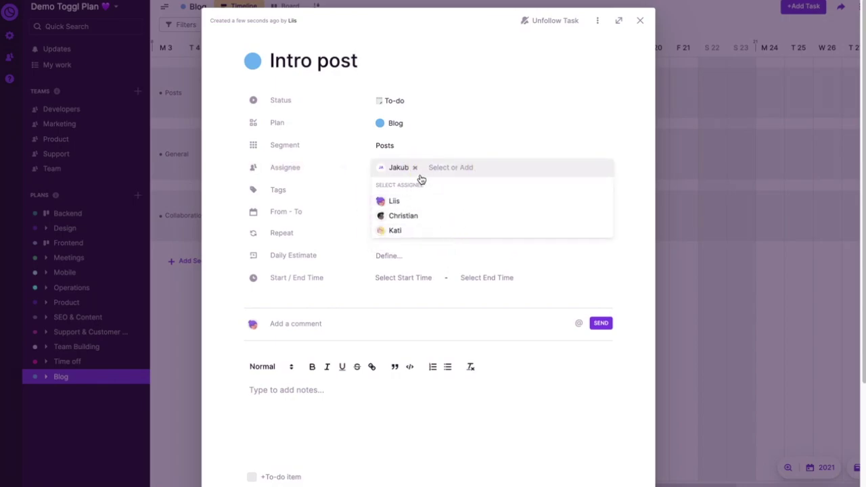
{"action": "left_click", "coordinate": [627, 160]}
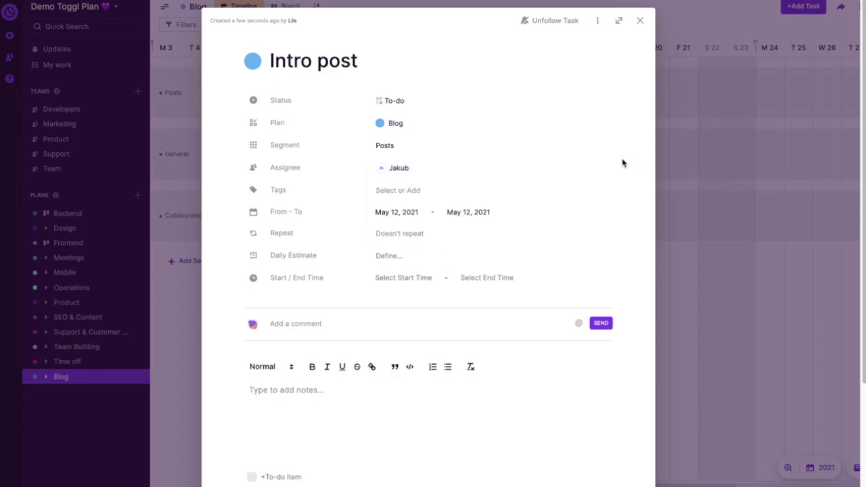
{"action": "left_click", "coordinate": [711, 161]}
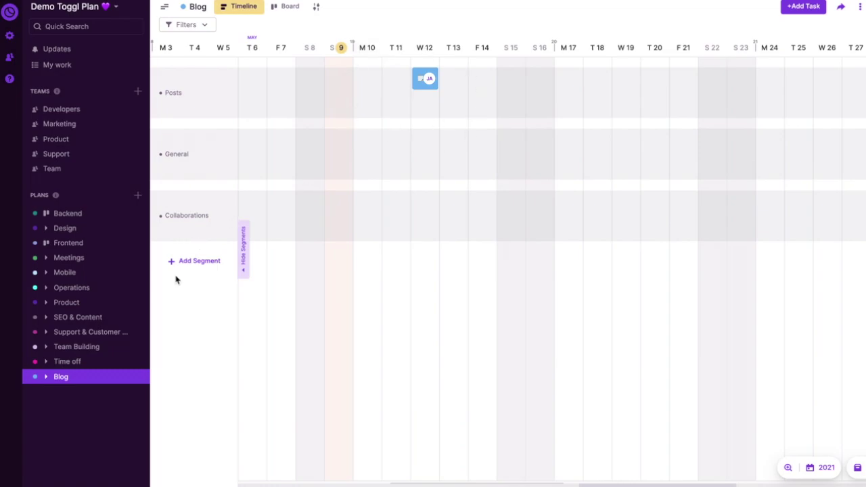
- Switch the Blog plan to its board and browse the To-do status emoji choices without changing them
{"action": "left_click", "coordinate": [88, 379]}
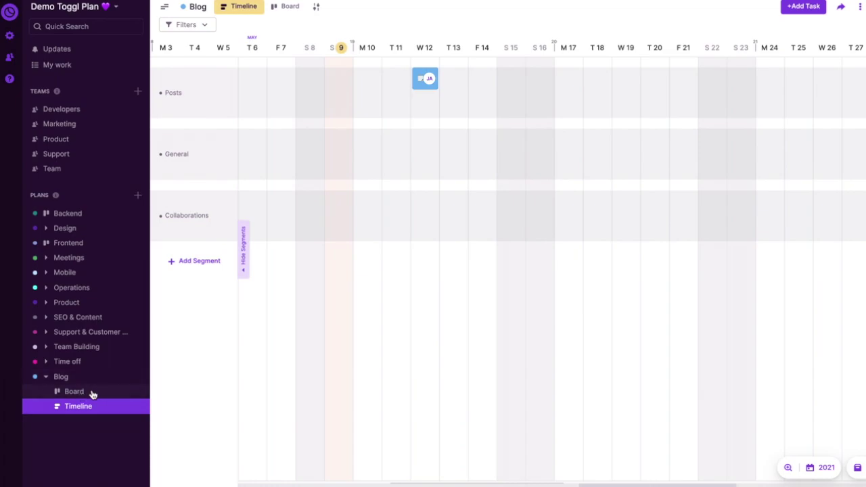
{"action": "left_click", "coordinate": [285, 9]}
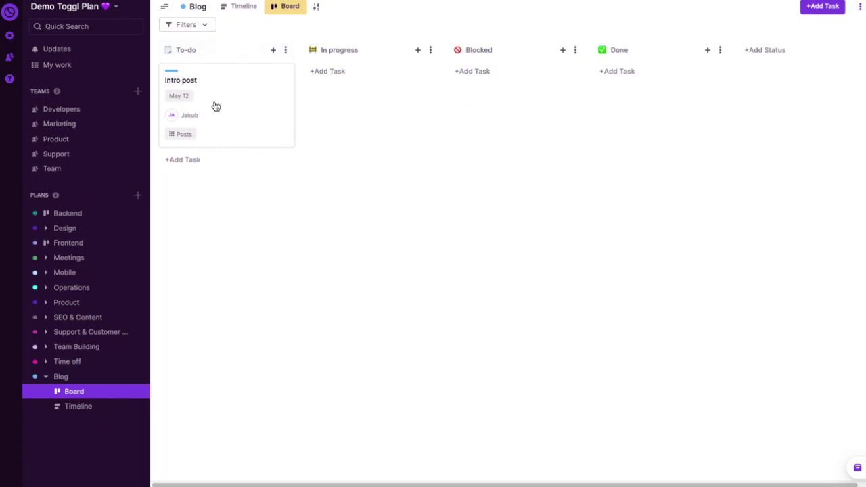
{"action": "left_click", "coordinate": [168, 57]}
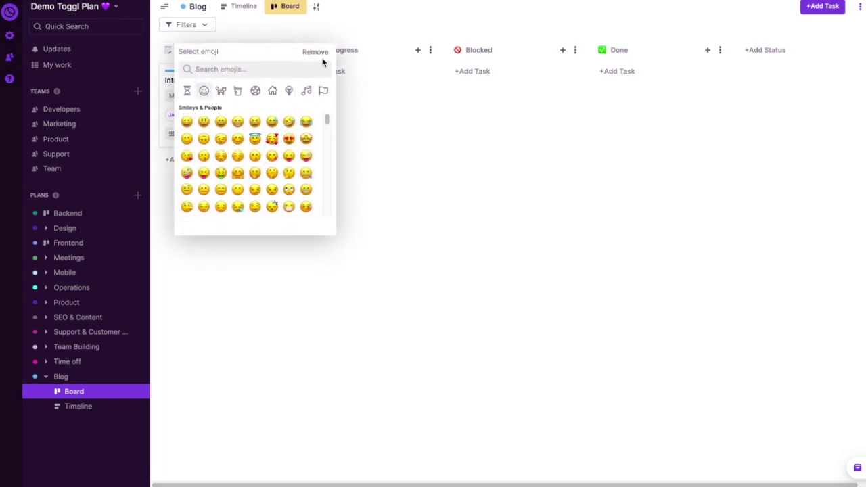
{"action": "left_click", "coordinate": [398, 161]}
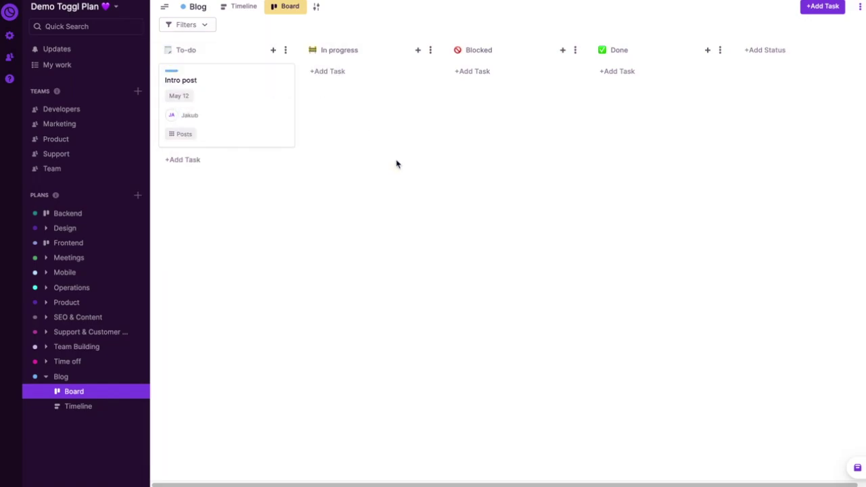
- Rename the Blocked status to 'Blocked!' and move its column further left
{"action": "left_click", "coordinate": [508, 49]}
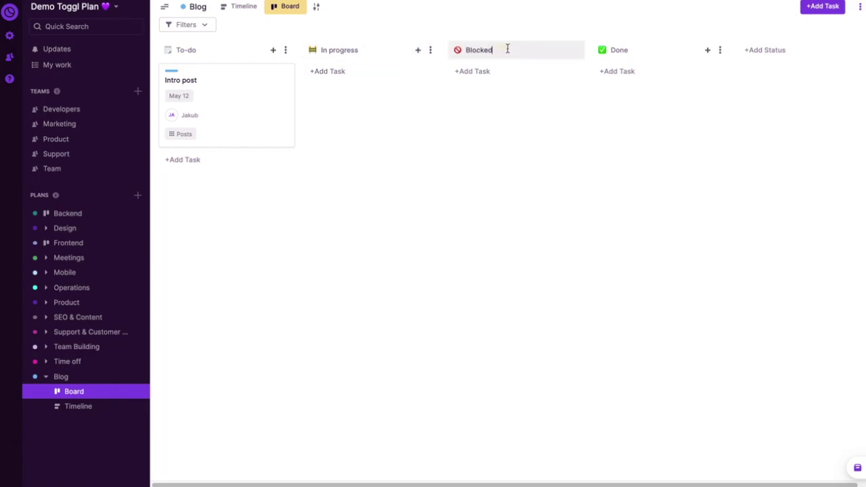
{"action": "left_click", "coordinate": [519, 115]}
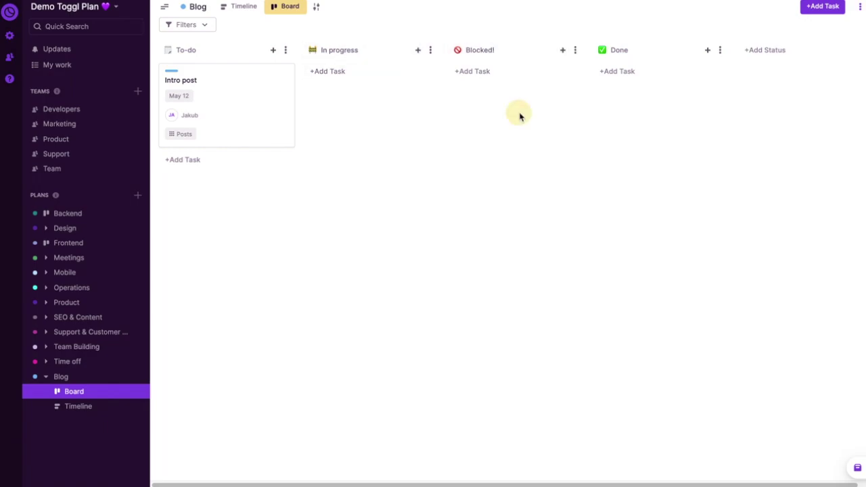
{"action": "left_click", "coordinate": [575, 50]}
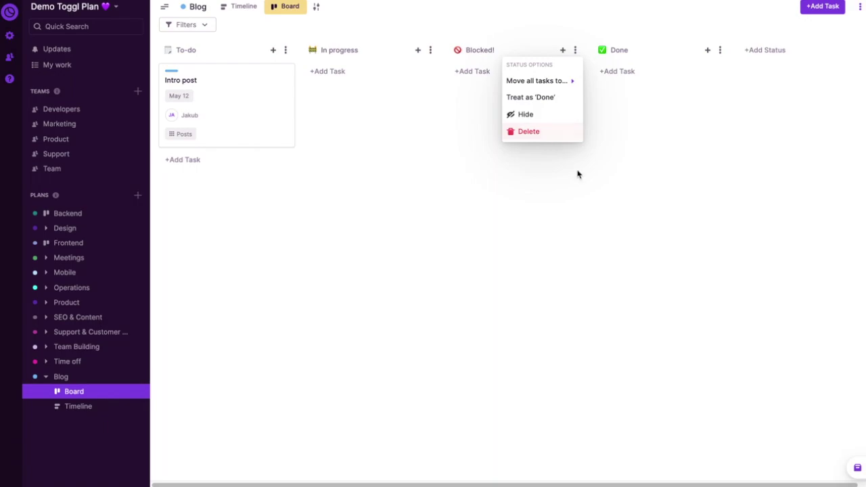
{"action": "left_click", "coordinate": [603, 224]}
{"action": "left_click_drag", "start_coordinate": [479, 50], "coordinate": [325, 52]}
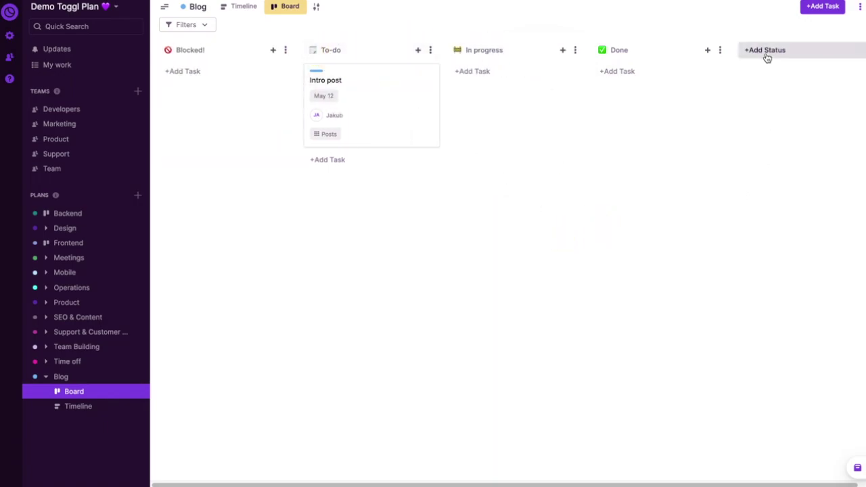
- Review the Done status options, then move the Intro post card into In progress
{"action": "left_click", "coordinate": [720, 49]}
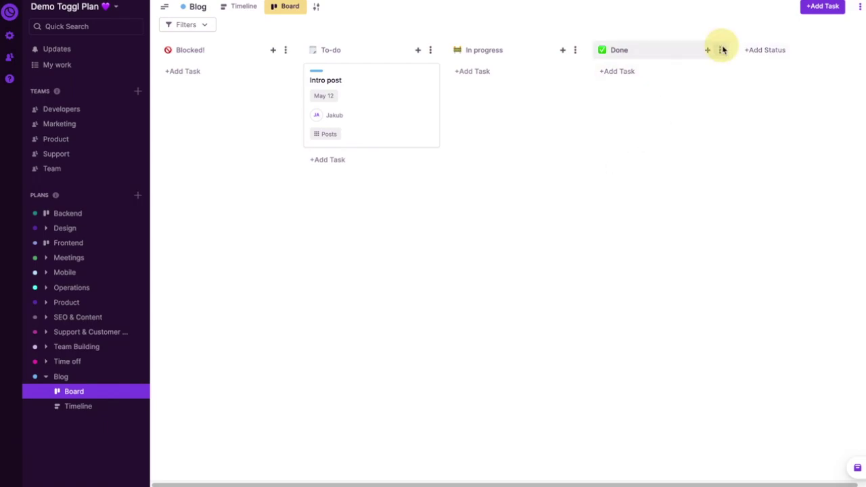
{"action": "left_click", "coordinate": [754, 95]}
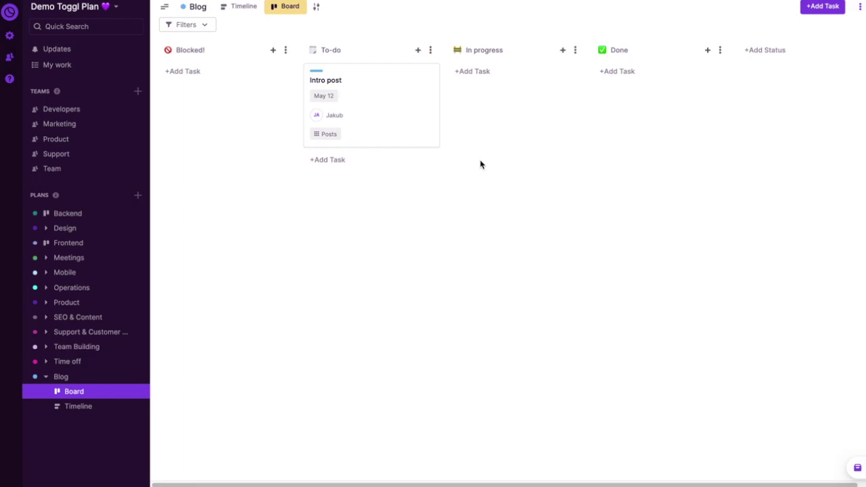
{"action": "left_click_drag", "start_coordinate": [375, 120], "coordinate": [529, 117]}
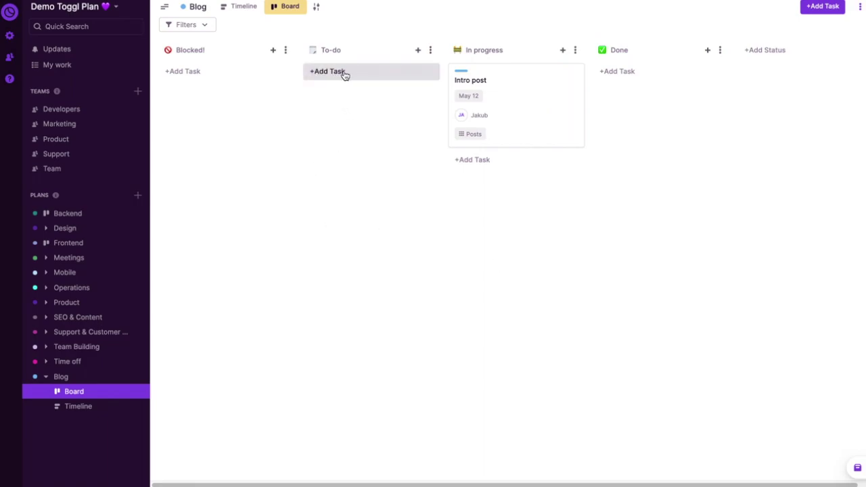
- Add a 'Second post' card under To-do, naming it in the full task details
{"action": "left_click", "coordinate": [423, 75]}
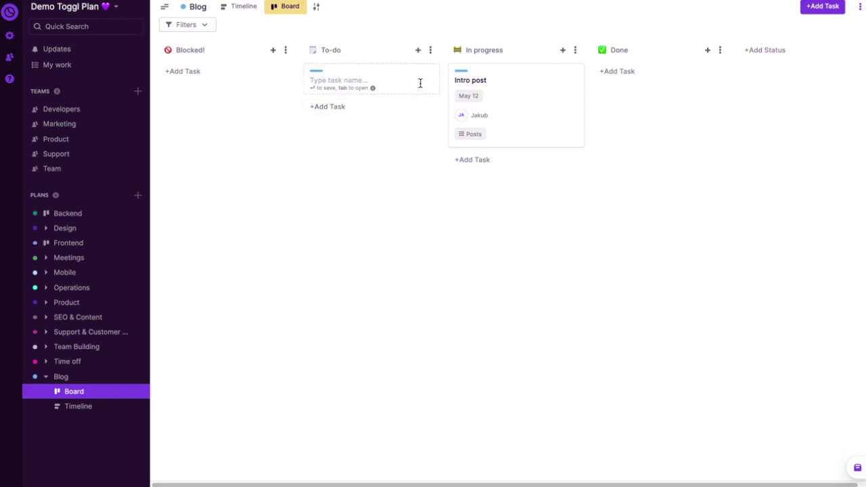
{"action": "key", "text": "Tab"}
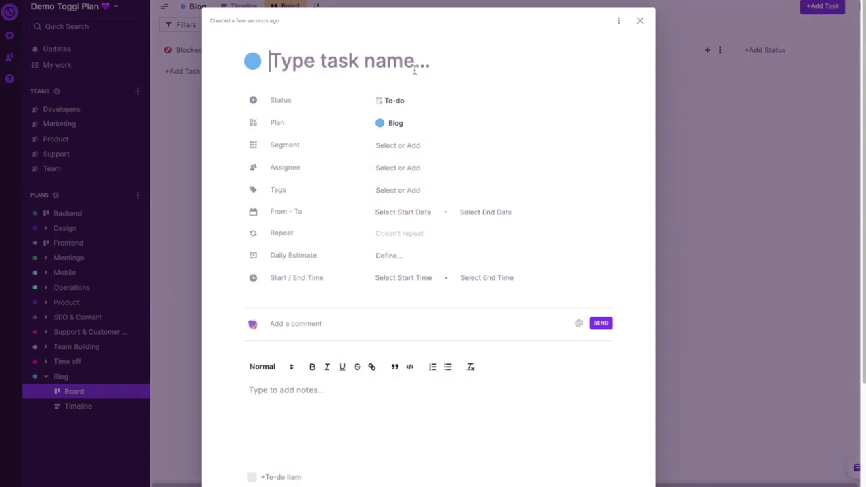
{"action": "type", "text": "Second post"}
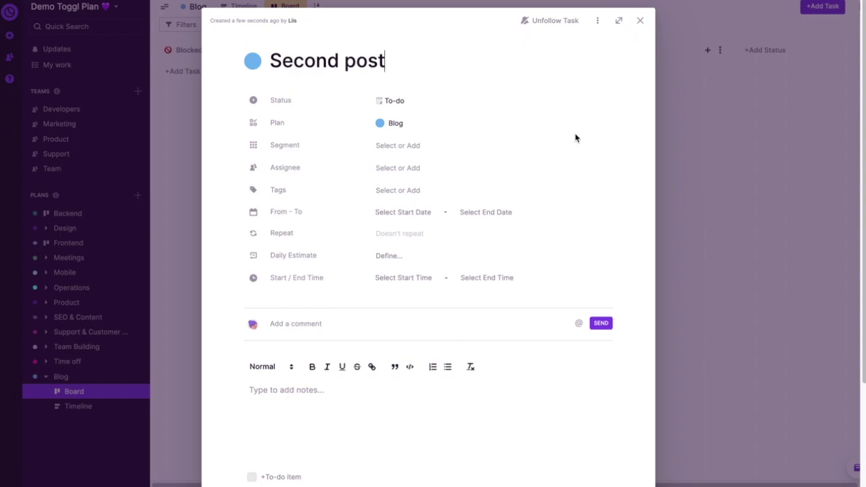
{"action": "left_click", "coordinate": [748, 205]}
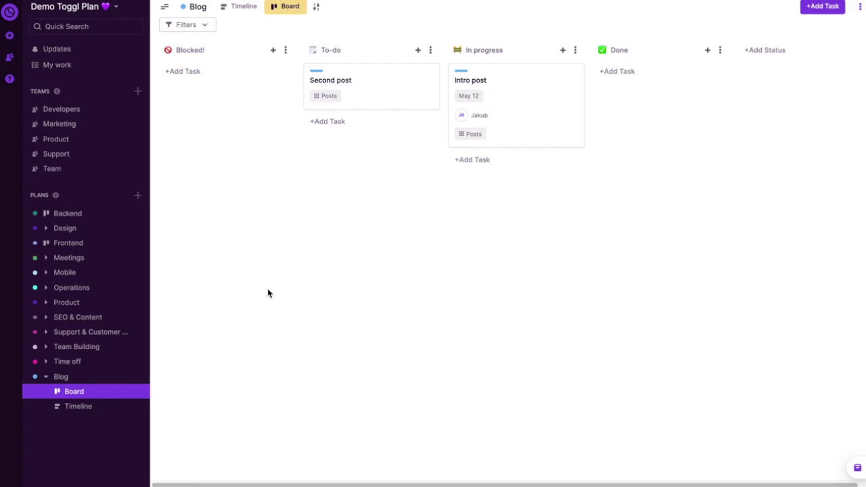
- On the Blog timeline, schedule the unscheduled Second post on Monday May 17 in the Posts row
{"action": "left_click", "coordinate": [78, 407]}
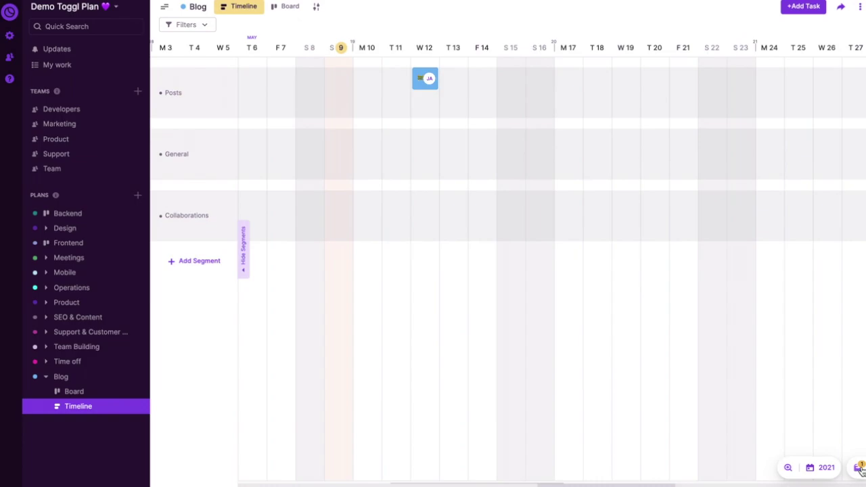
{"action": "left_click", "coordinate": [860, 467]}
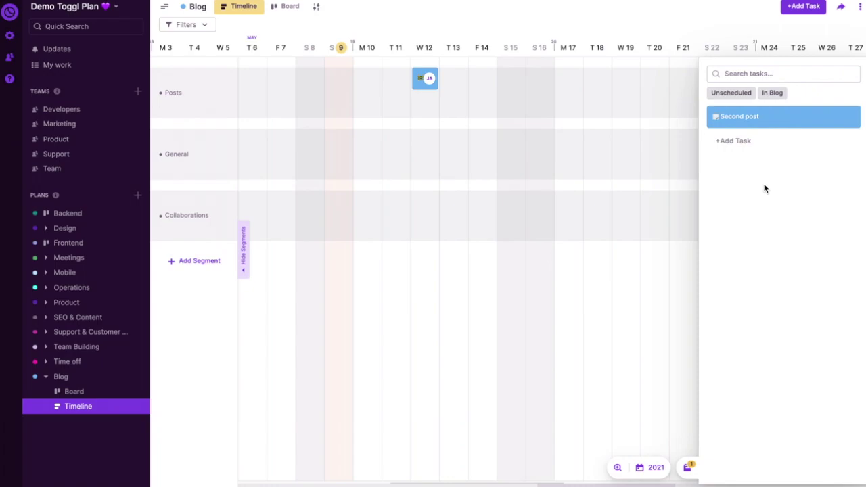
{"action": "mouse_move", "coordinate": [760, 121]}
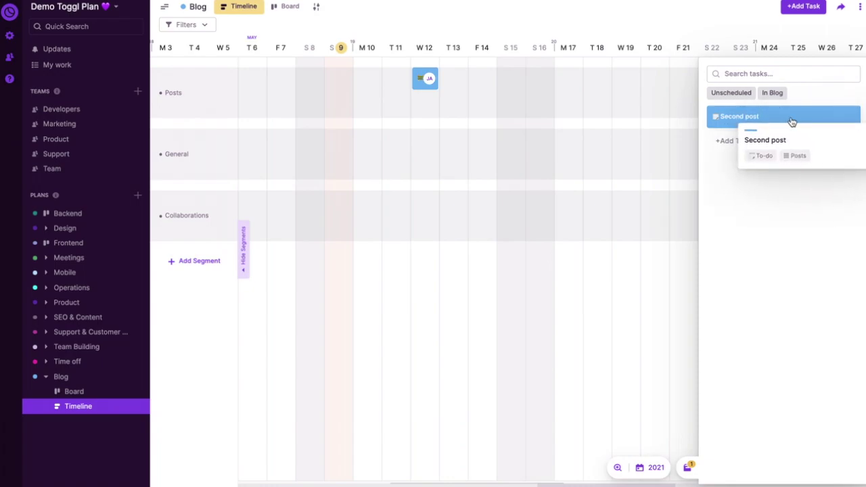
{"action": "left_click_drag", "start_coordinate": [781, 123], "coordinate": [625, 75]}
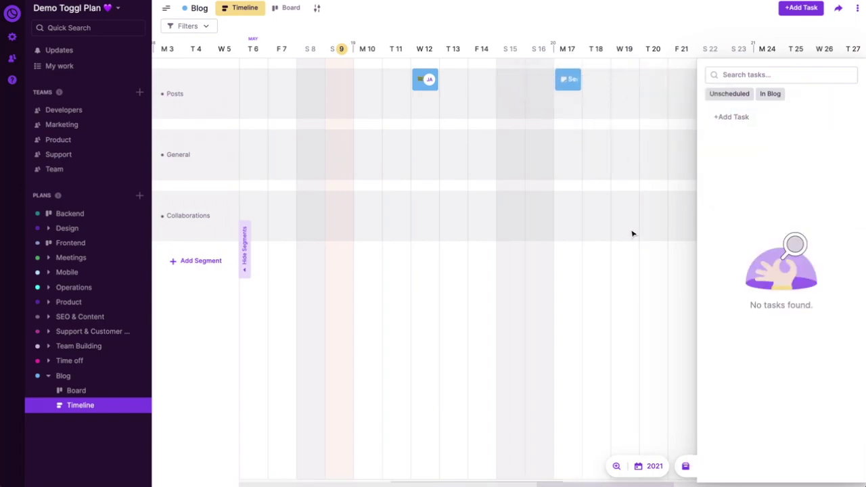
{"action": "left_click", "coordinate": [684, 467]}
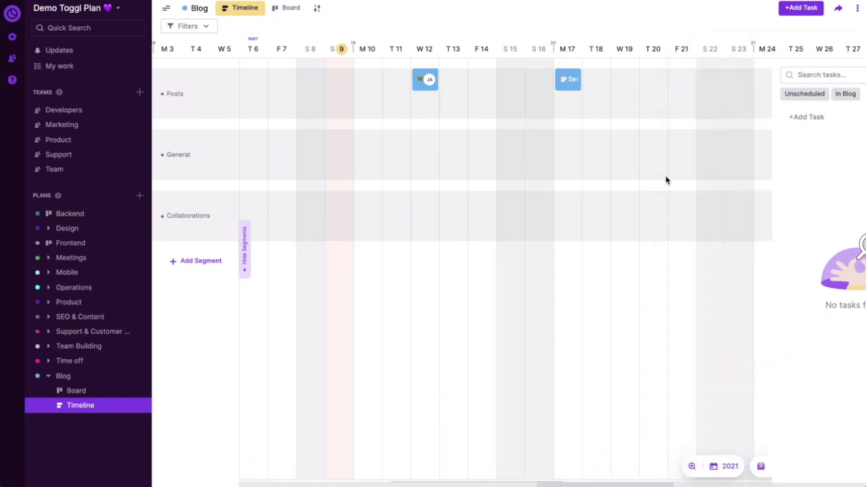
- Assign Second post to the same teammate as Intro post
{"action": "left_click", "coordinate": [572, 83]}
{"action": "left_click", "coordinate": [568, 156]}
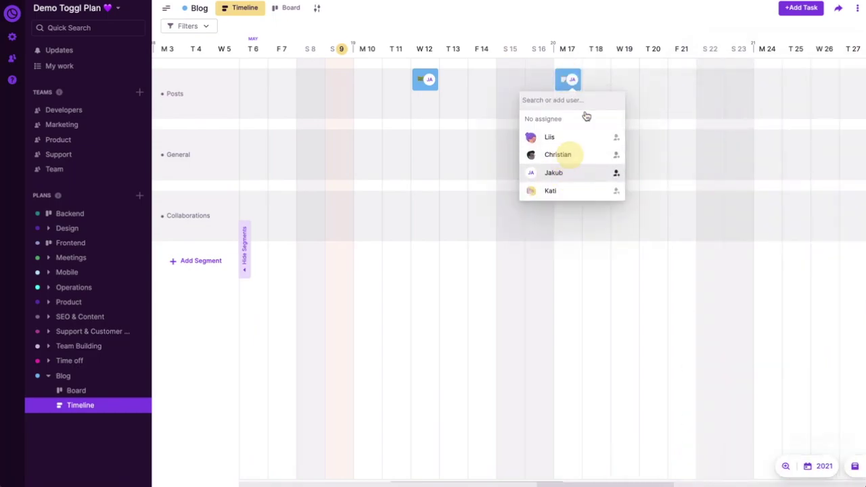
{"action": "left_click", "coordinate": [603, 77]}
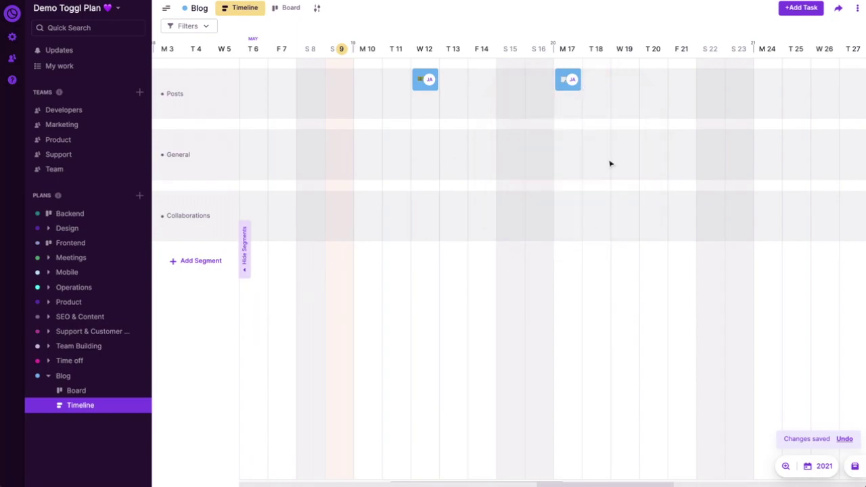
- Create a 'Blog deadline' milestone on F 14, turn on Visible Everywhere, colour it dark purple
{"action": "left_click", "coordinate": [482, 52]}
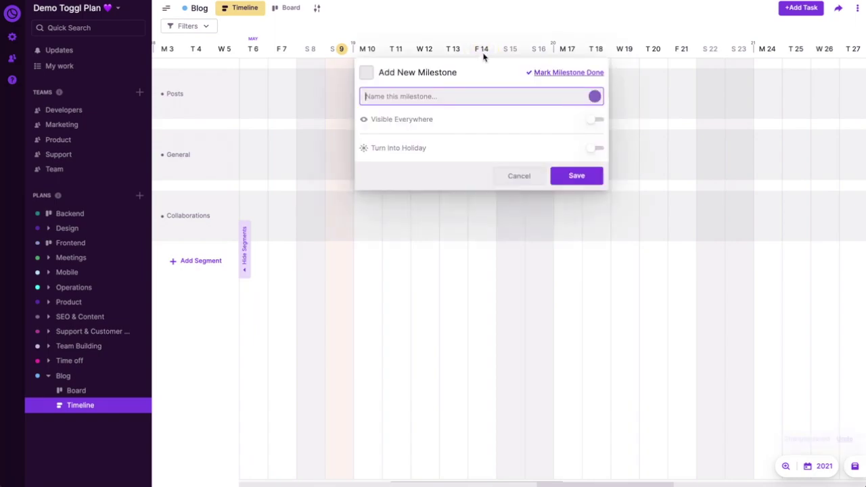
{"action": "type", "text": "Blog deadline"}
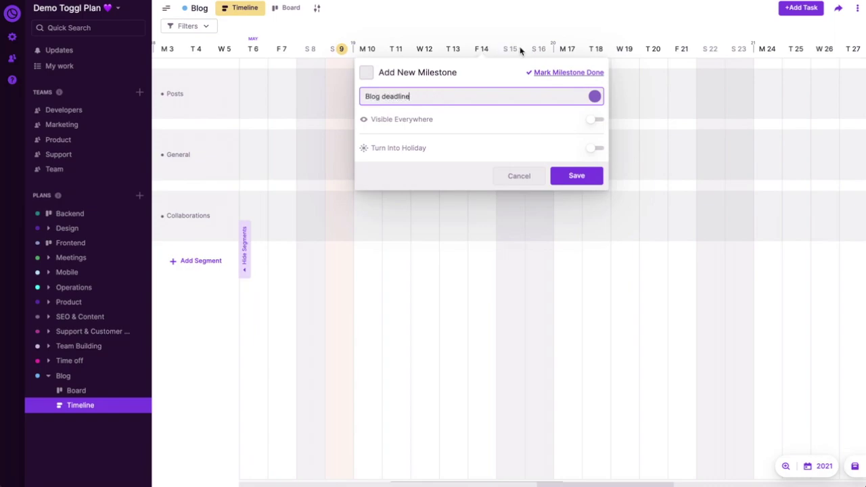
{"action": "left_click", "coordinate": [600, 120]}
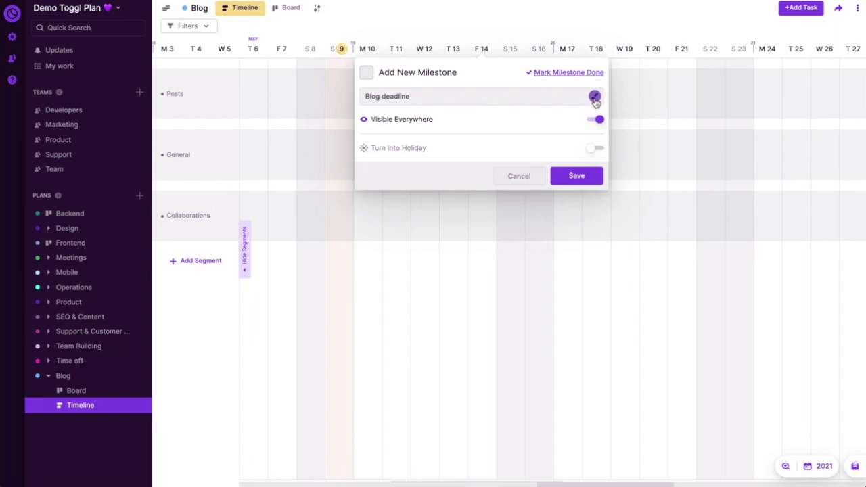
{"action": "left_click", "coordinate": [595, 98]}
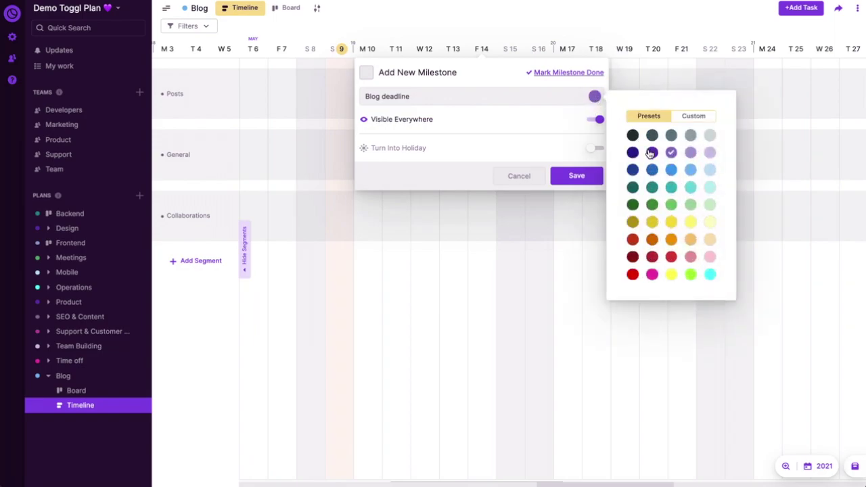
{"action": "left_click", "coordinate": [651, 153]}
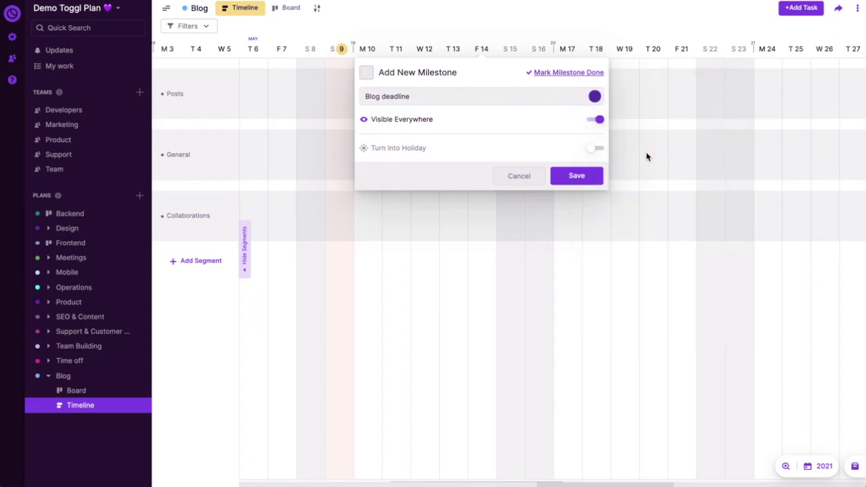
{"action": "left_click", "coordinate": [586, 181]}
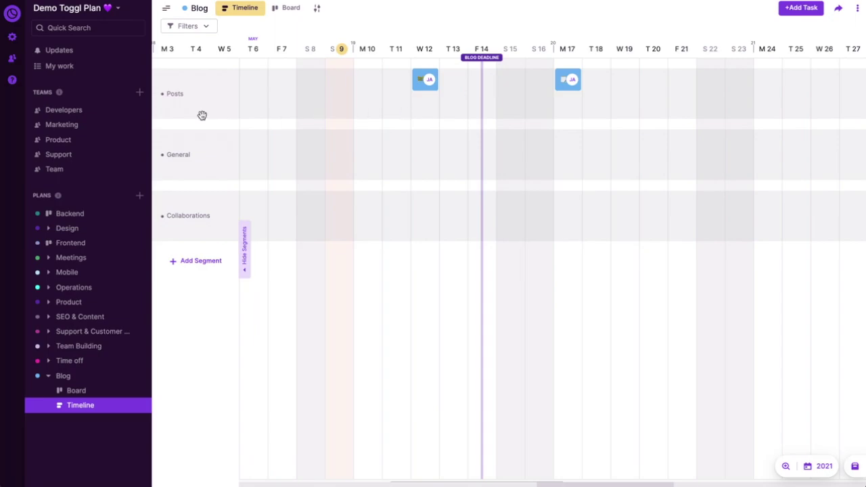
- Switch to the Team timeline to see the Blog deadline milestone on May 14
{"action": "left_click", "coordinate": [89, 169]}
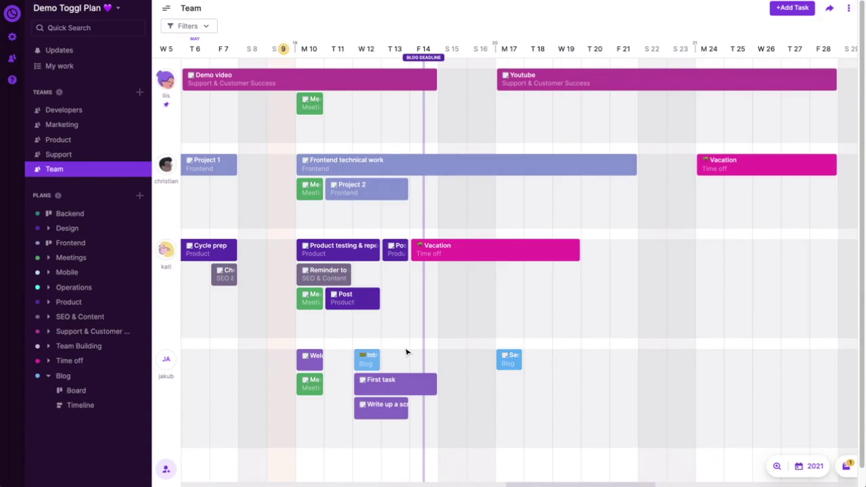
{"action": "left_click", "coordinate": [846, 467]}
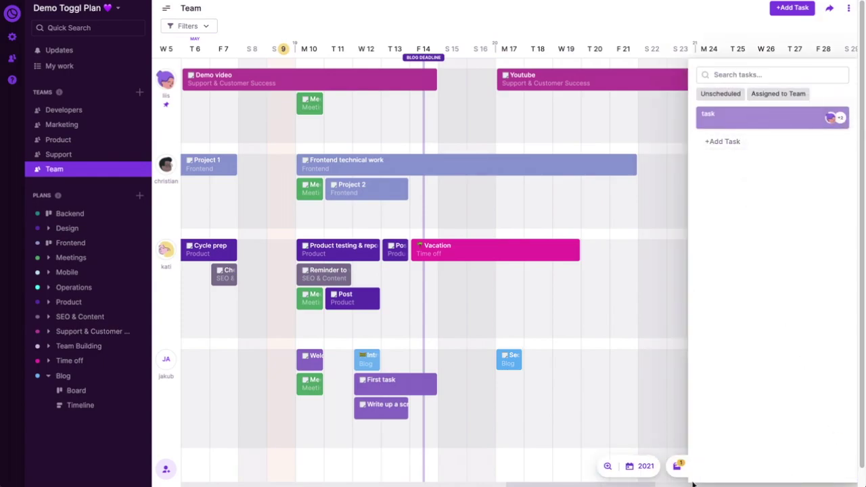
{"action": "left_click", "coordinate": [679, 466]}
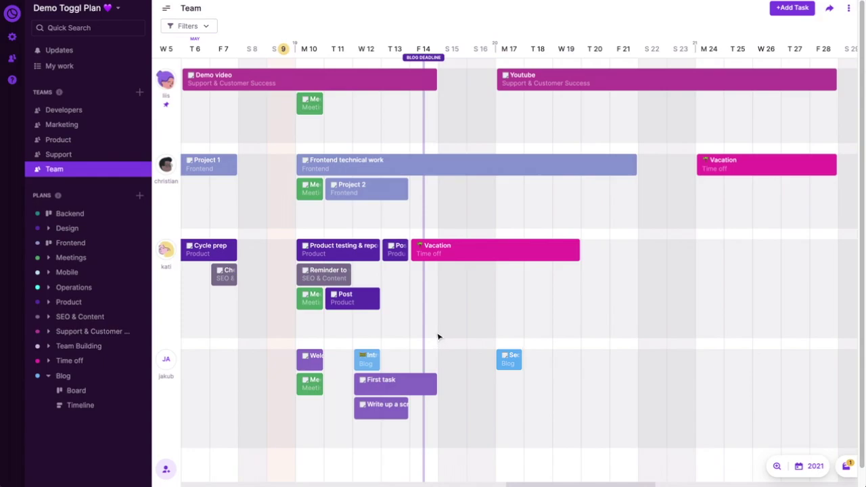
- Change the Demo video task's status from To-do to Done
{"action": "right_click", "coordinate": [360, 83]}
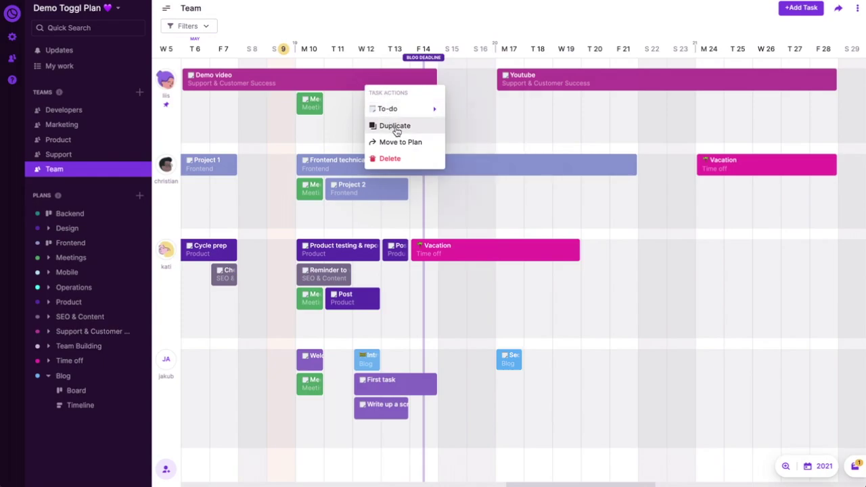
{"action": "mouse_move", "coordinate": [404, 111]}
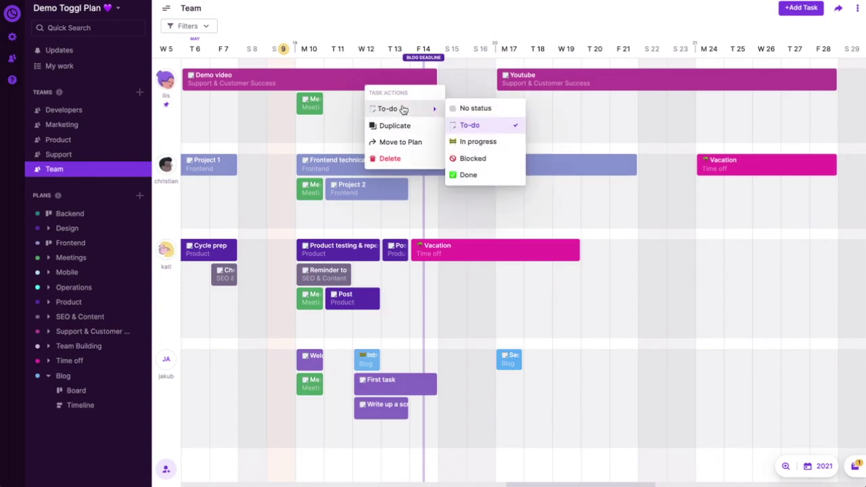
{"action": "left_click", "coordinate": [482, 175]}
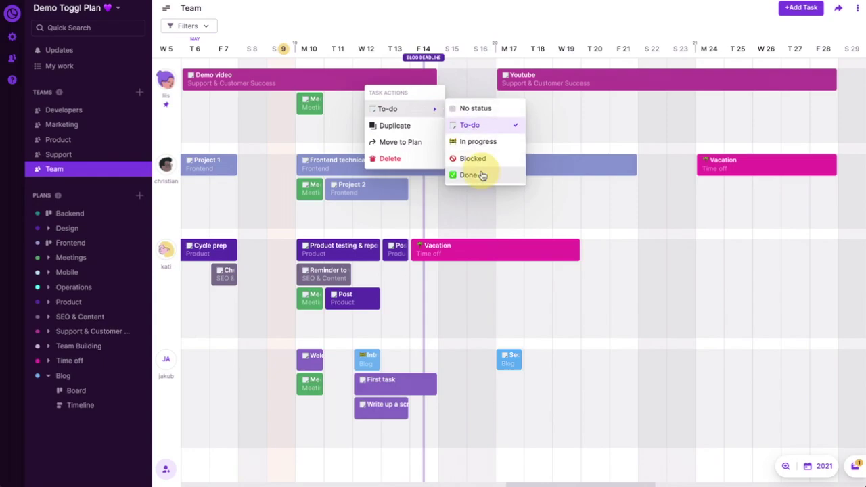